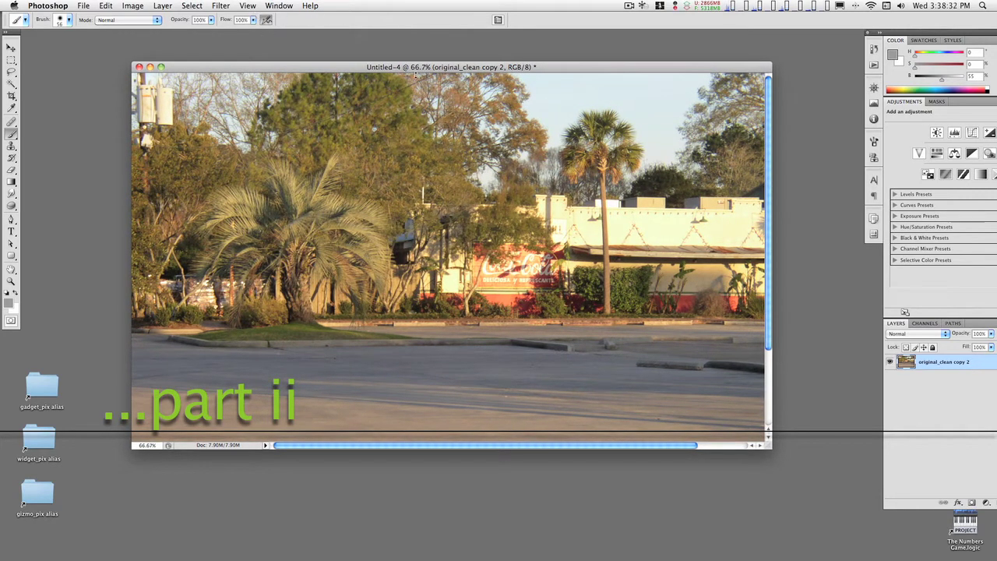
Zoom the photo to 100% and switch to full-screen mode
key("super")
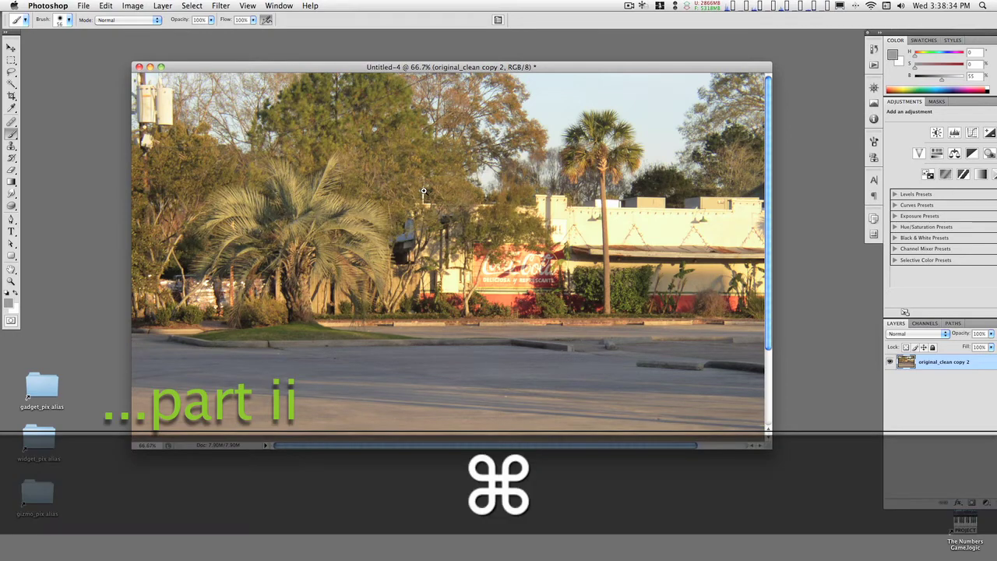
left_click(430, 191, "super")
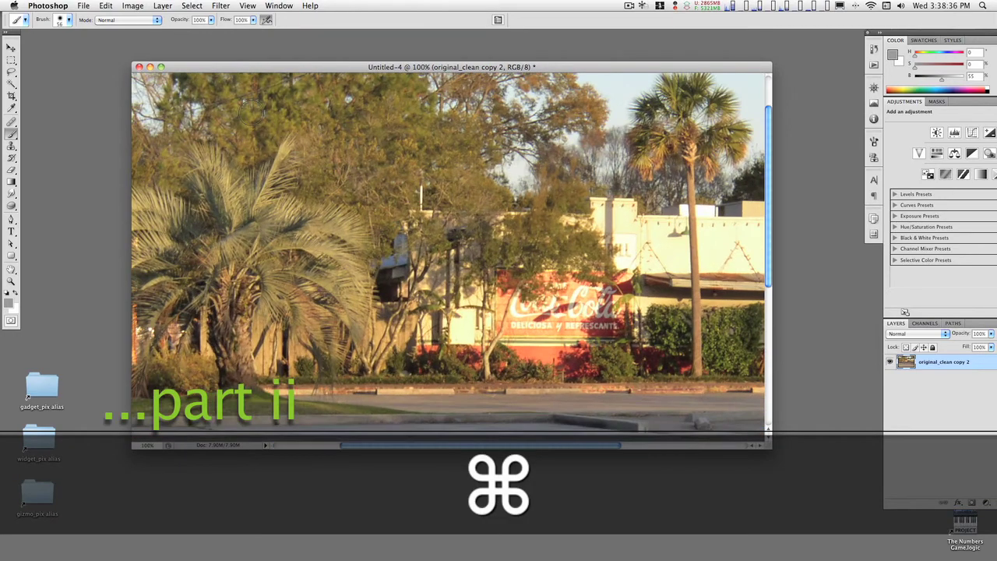
key("f")
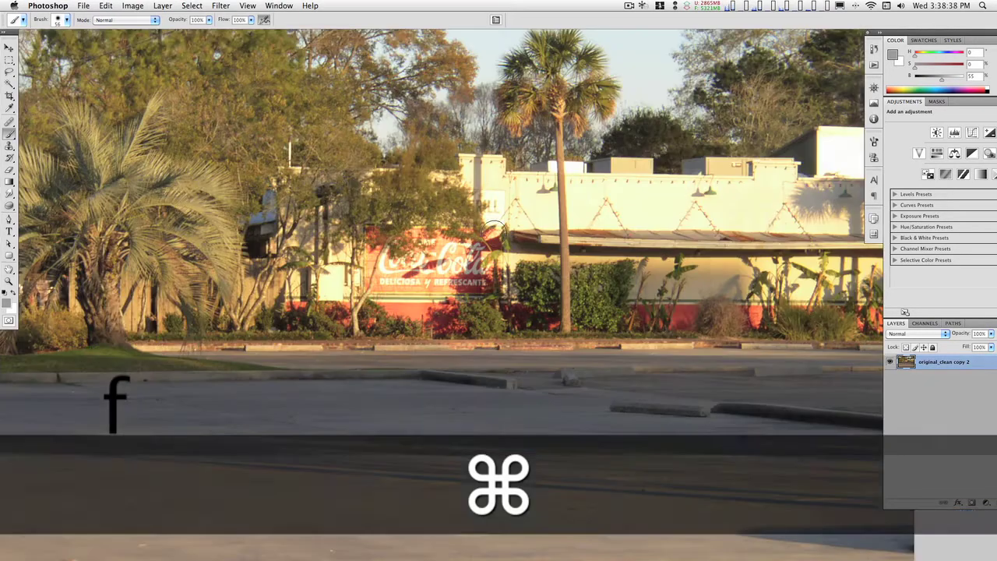
Pan across the trees and building, then clone foliage over the upper branches
left_click_drag(415, 211, 479, 267)
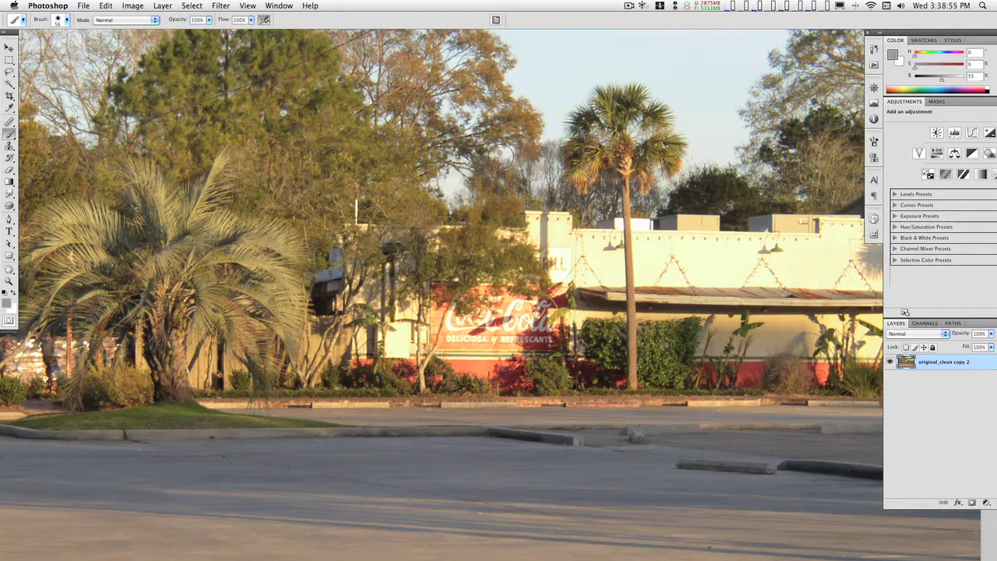
left_click_drag(502, 157, 499, 160)
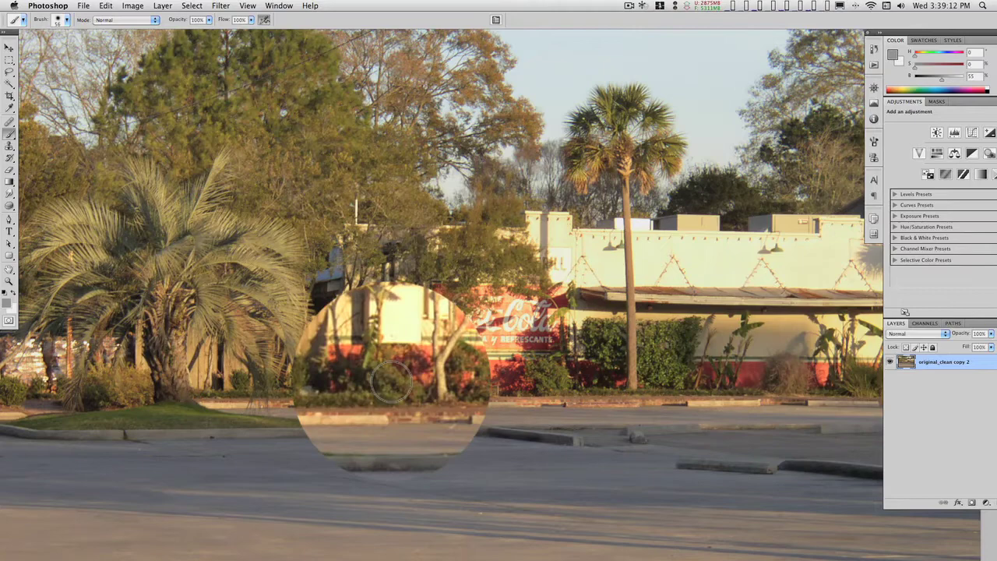
left_click_drag(809, 389, 641, 396)
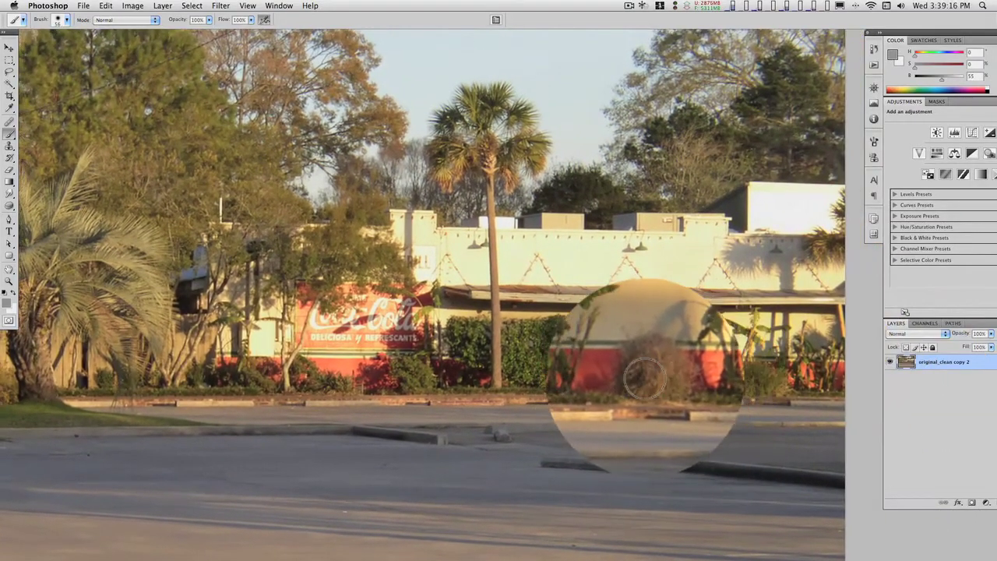
left_click_drag(578, 390, 717, 394)
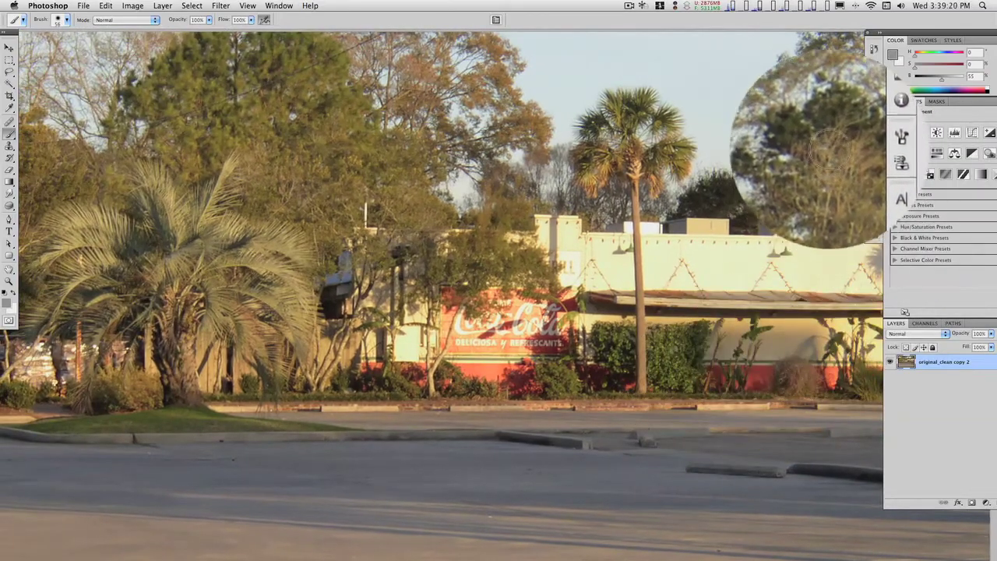
left_click_drag(166, 89, 221, 101)
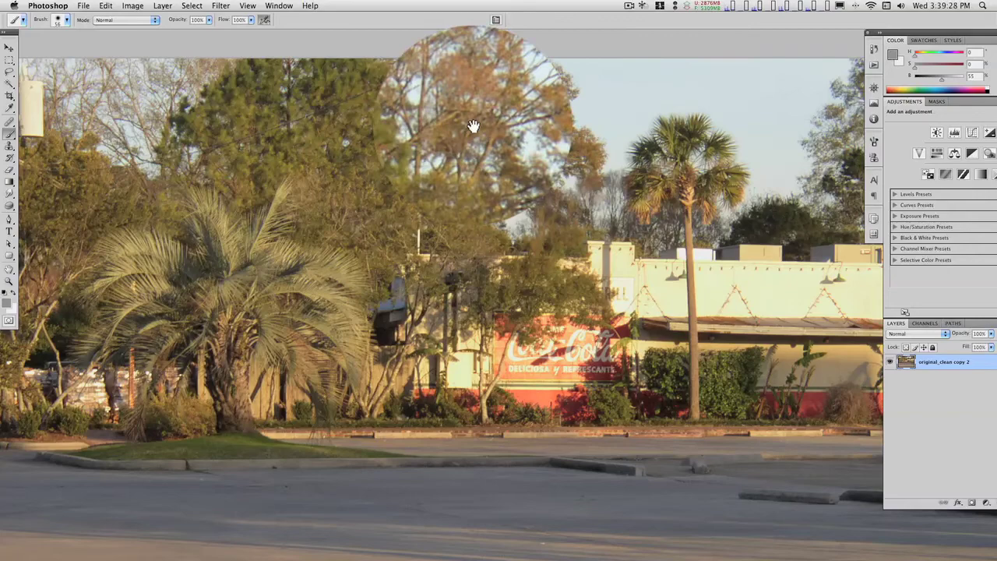
left_click_drag(473, 124, 441, 101)
mouse_move(405, 191)
left_mouse_down()
mouse_move(390, 199)
mouse_move(420, 203)
mouse_move(452, 173)
mouse_move(444, 163)
mouse_move(410, 171)
mouse_move(500, 171)
mouse_move(472, 174)
left_mouse_up()
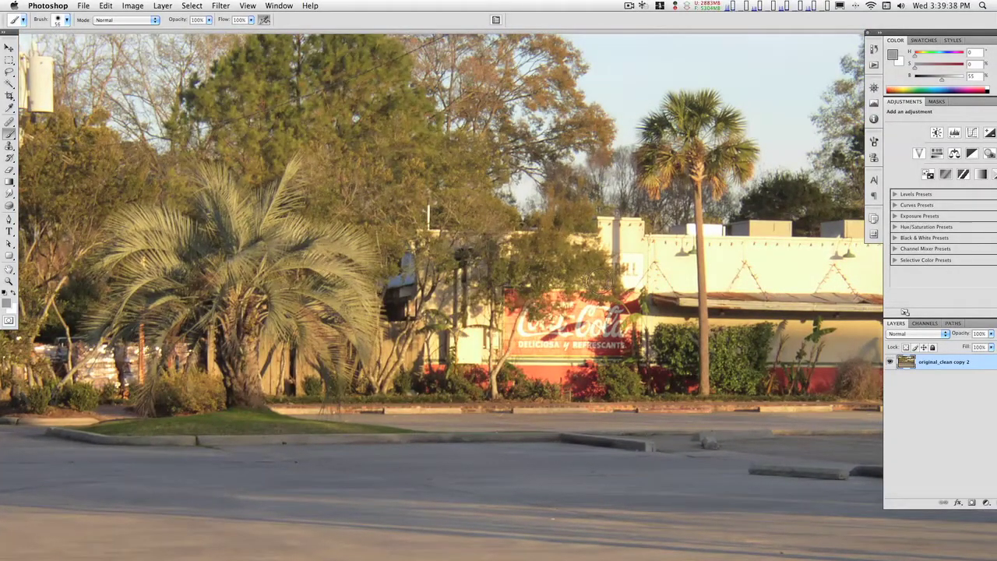
key("super+minus")
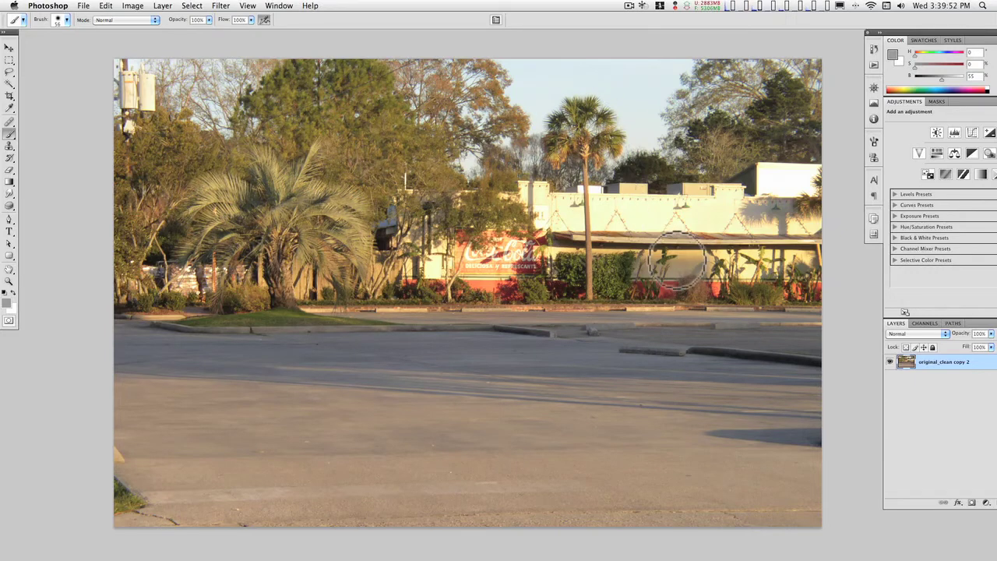
left_click_drag(703, 242, 638, 252)
left_click_drag(697, 267, 747, 255)
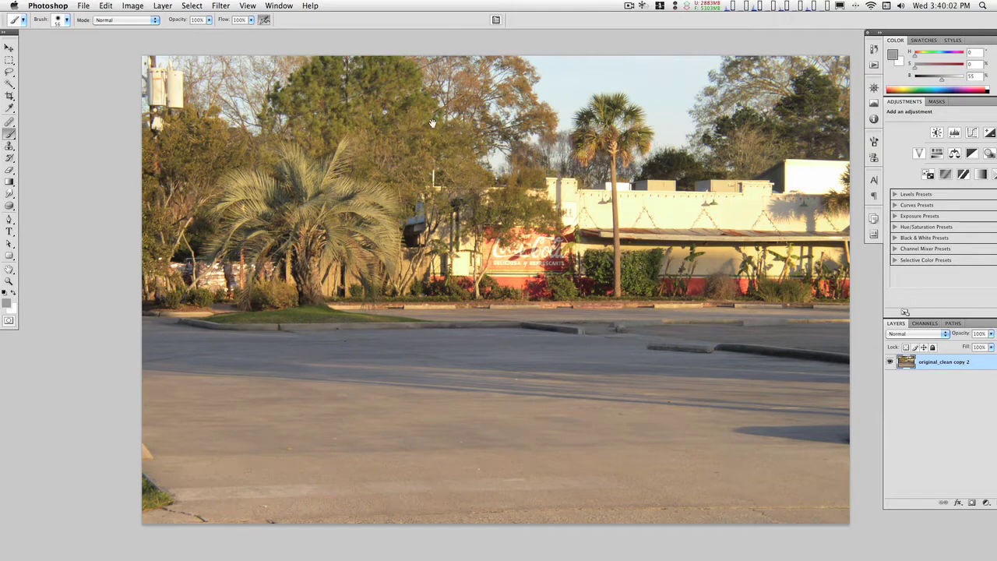
left_click_drag(474, 122, 476, 127)
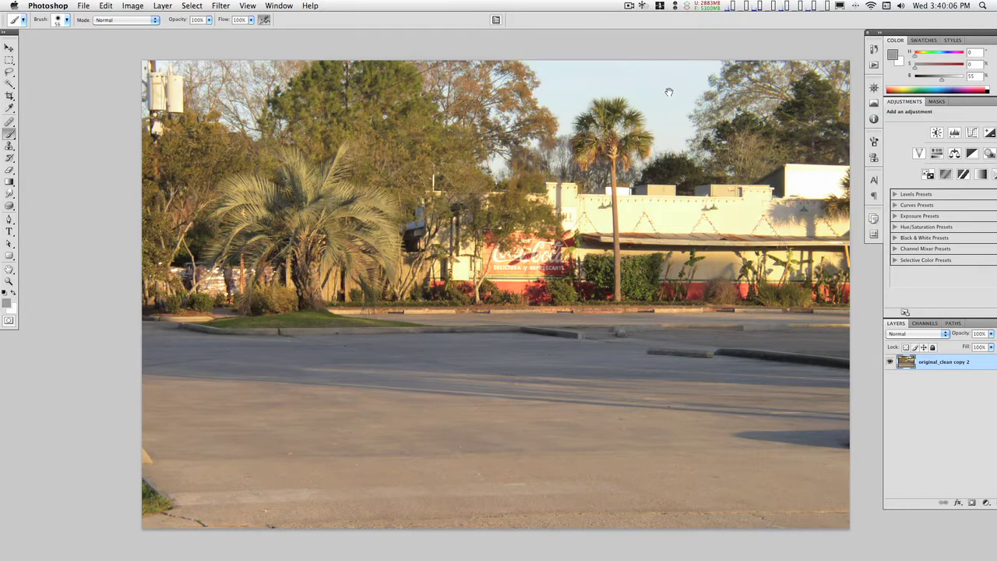
scroll(663, 91, "down", 2)
scroll(663, 91, "right", 2)
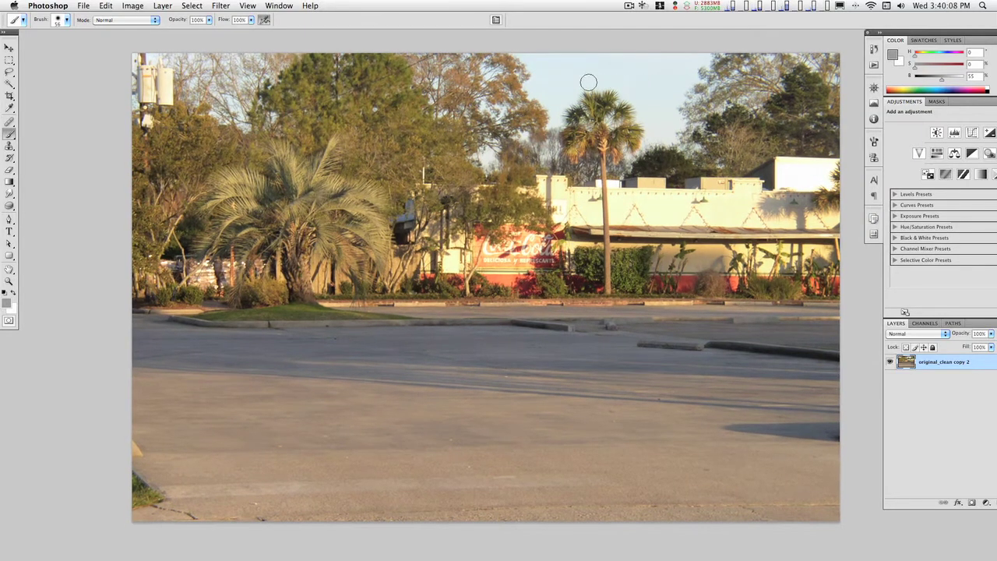
mouse_move(514, 150)
left_mouse_down()
mouse_move(522, 155)
mouse_move(492, 151)
mouse_move(488, 161)
left_mouse_up()
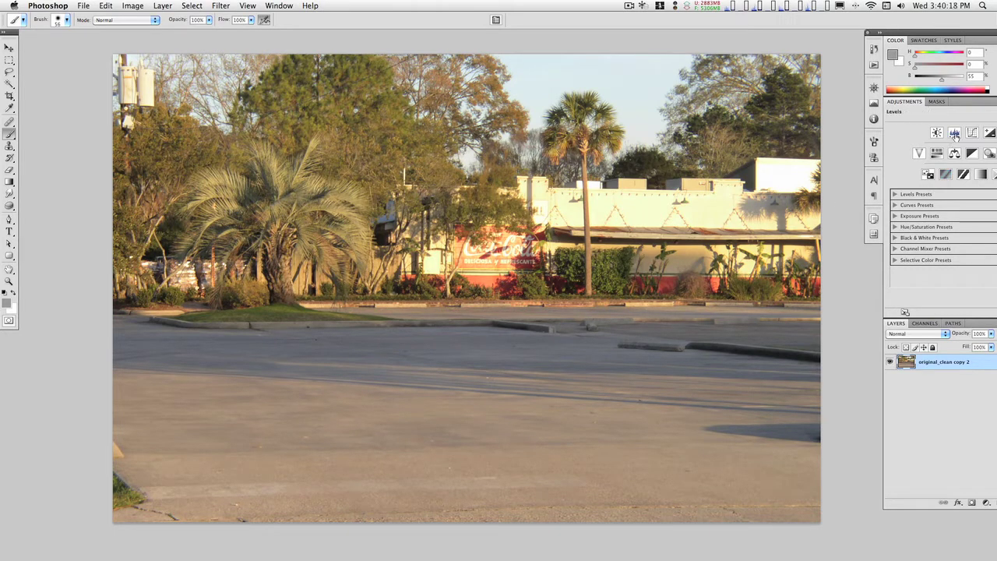
Add a Levels adjustment and expand its panel for a larger histogram
left_click(954, 134)
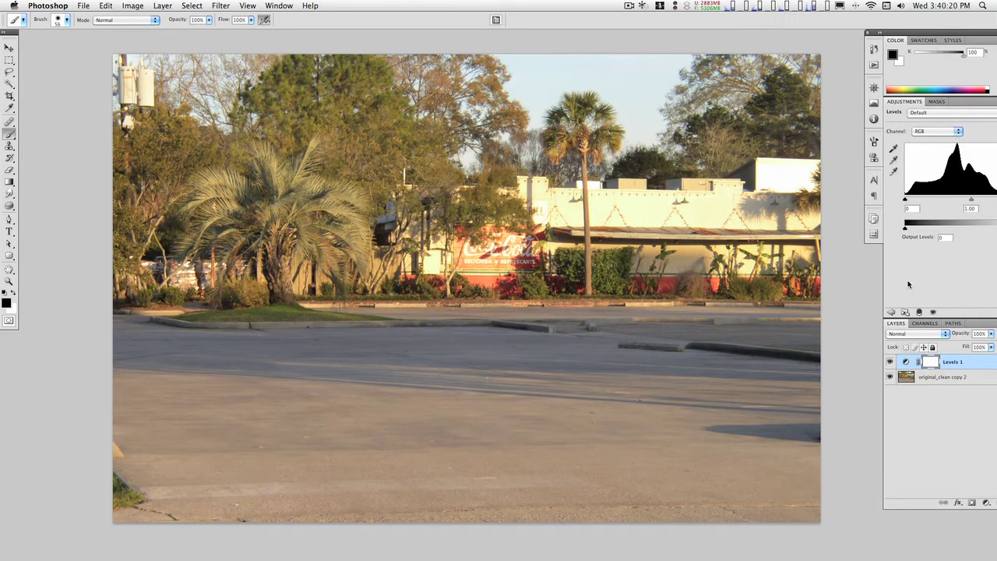
left_click(905, 312)
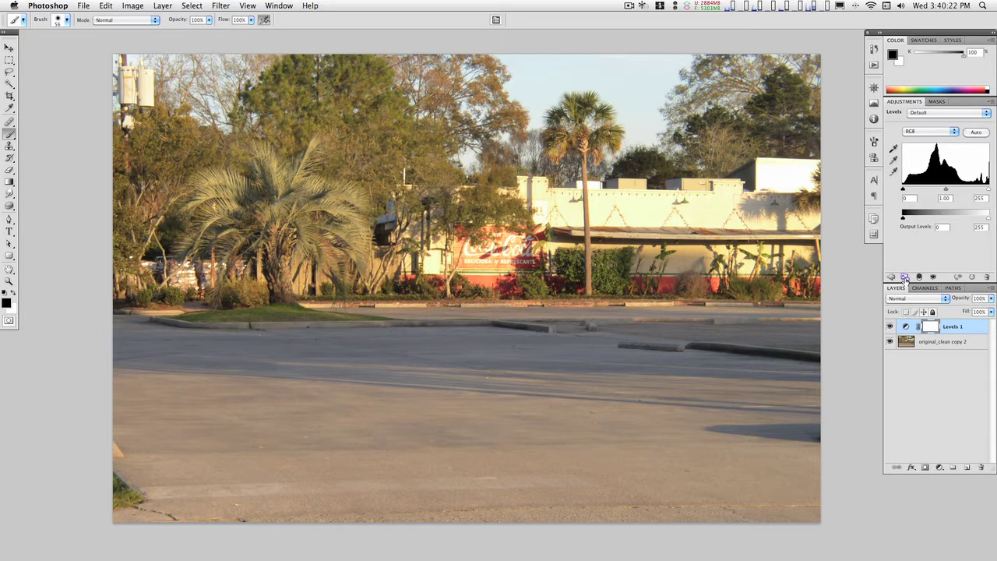
left_click(904, 277)
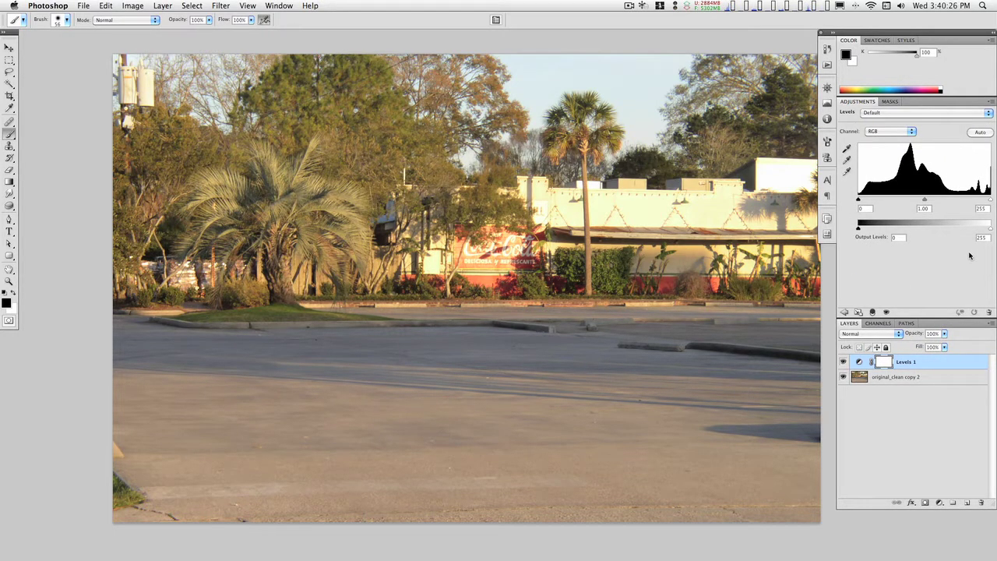
Sample the grey point on the pavement, black point on the shadow, and white point on the sign
left_click(846, 159)
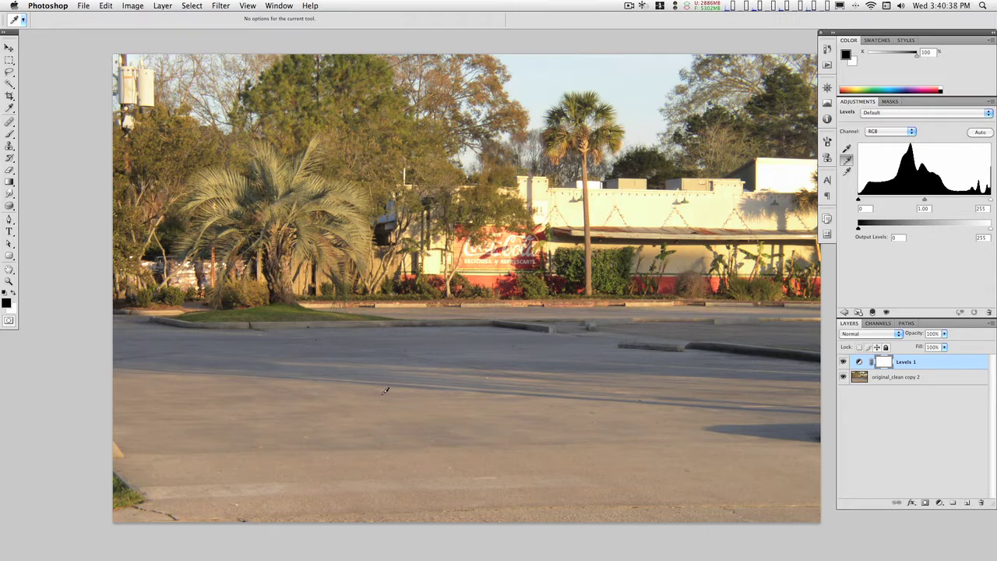
left_click(382, 393)
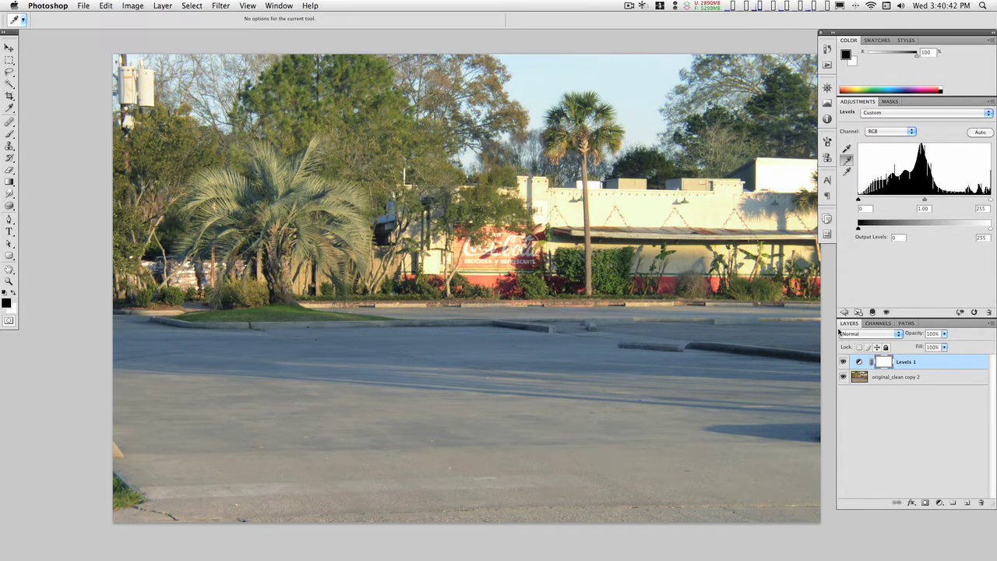
left_click(847, 147)
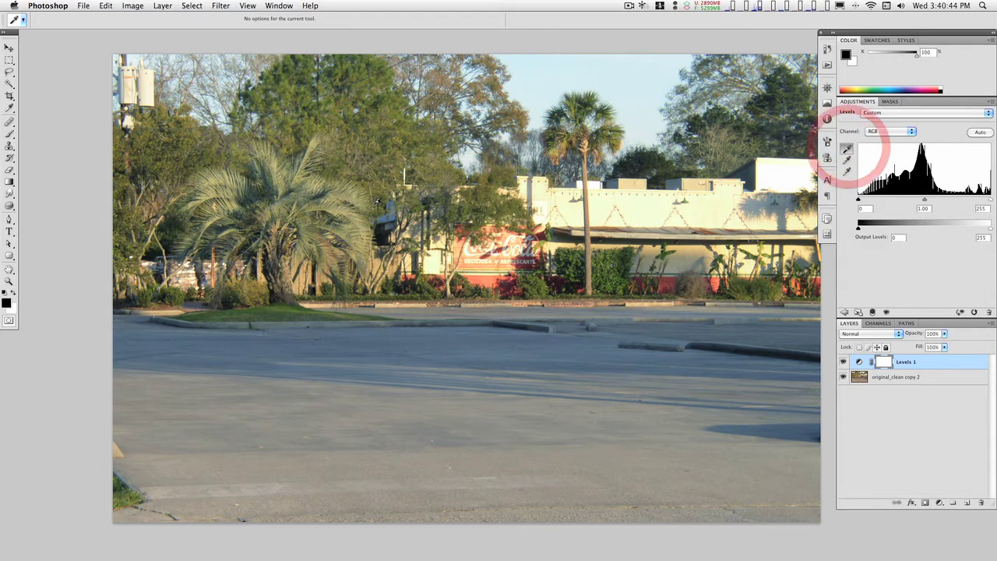
left_click(382, 238)
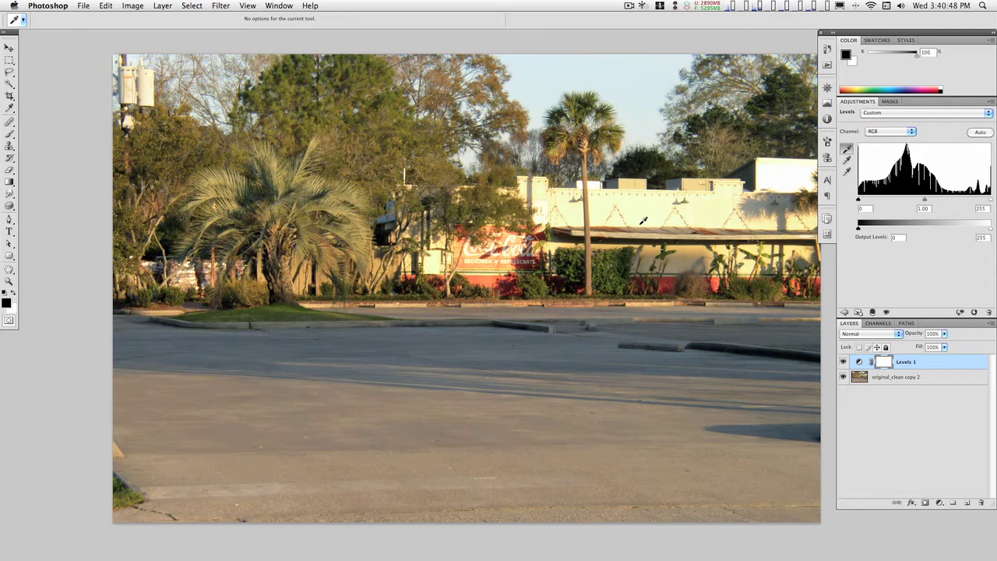
left_click(847, 172)
left_click(505, 244)
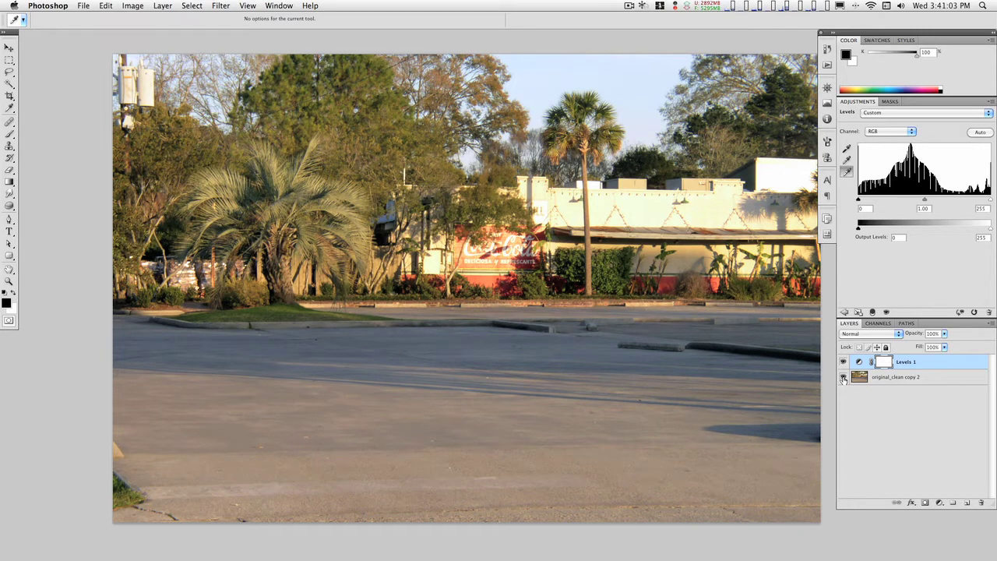
Solo the original photo layer to compare it without Levels, then restore the view
key("alt")
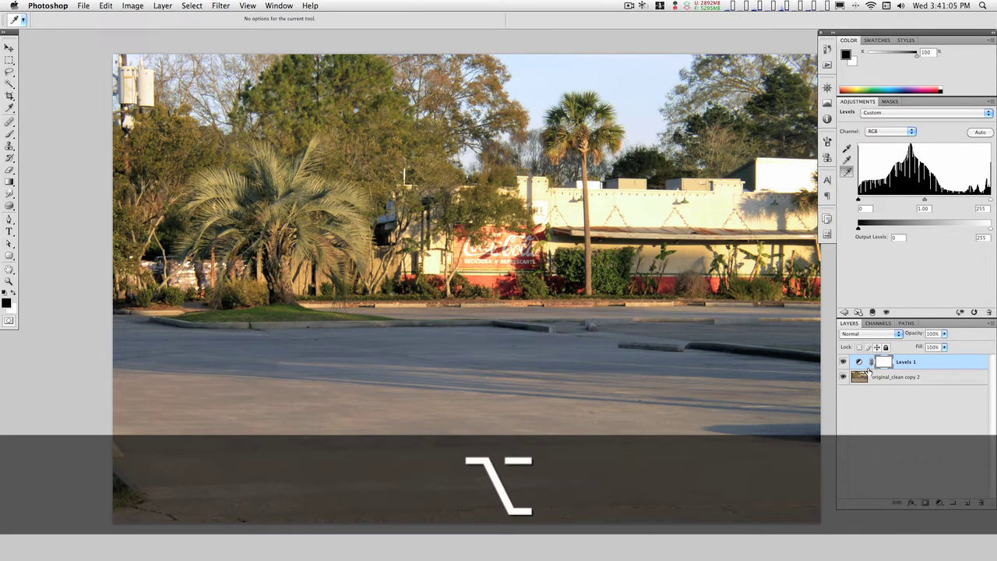
left_click(842, 378, "alt")
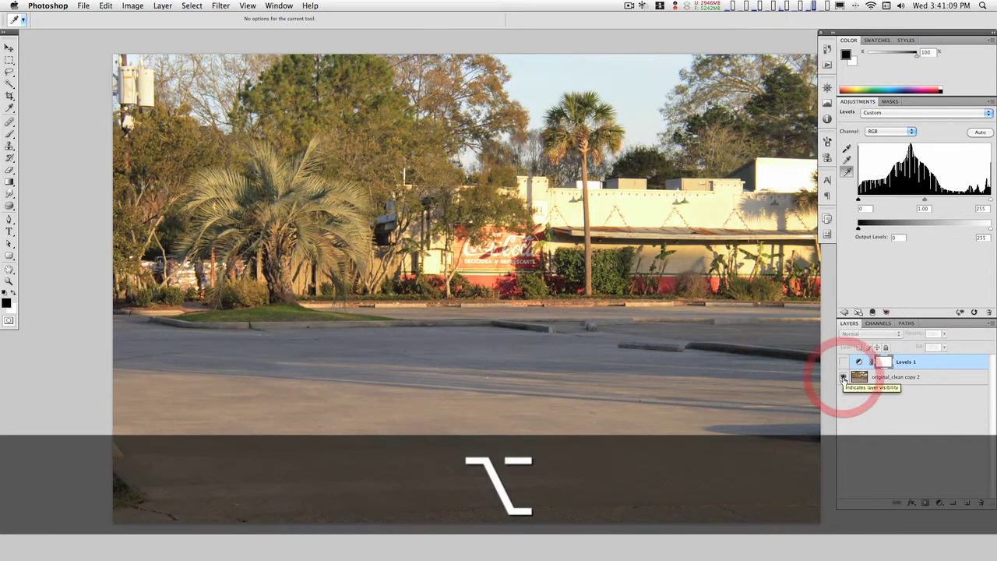
left_click(842, 379, "alt")
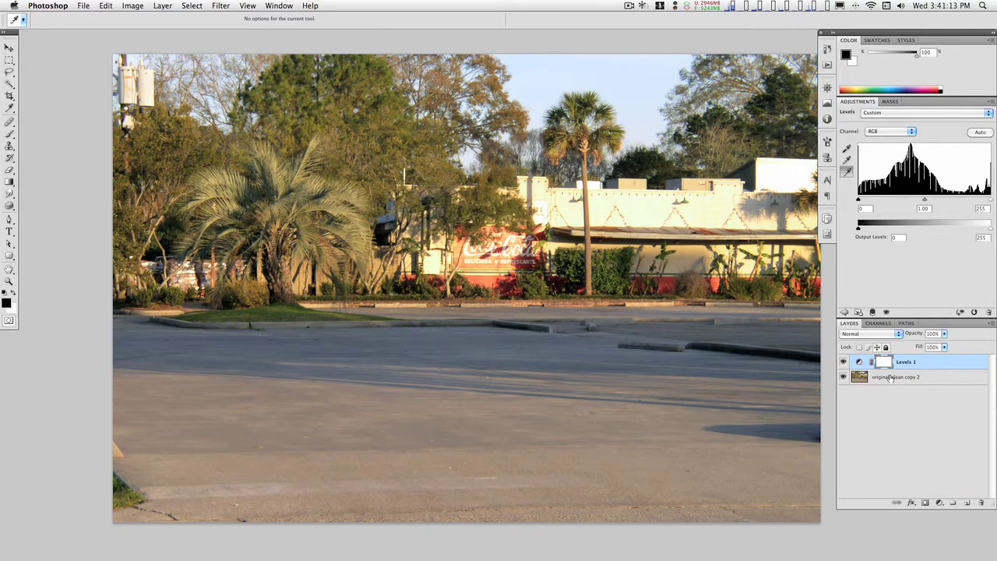
Clip Levels 1 to the original_clean copy 4 photo layer
left_click(891, 378)
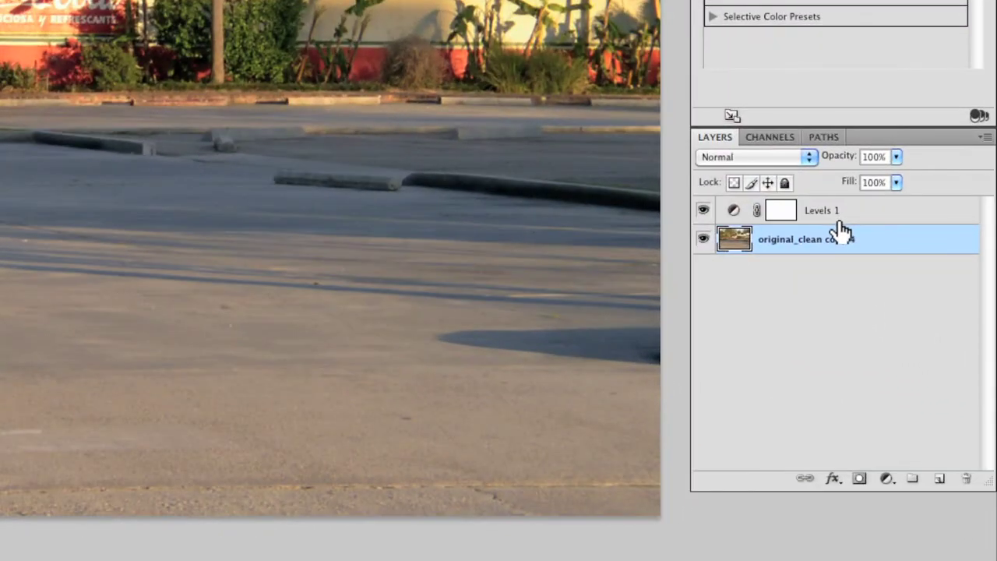
key("alt")
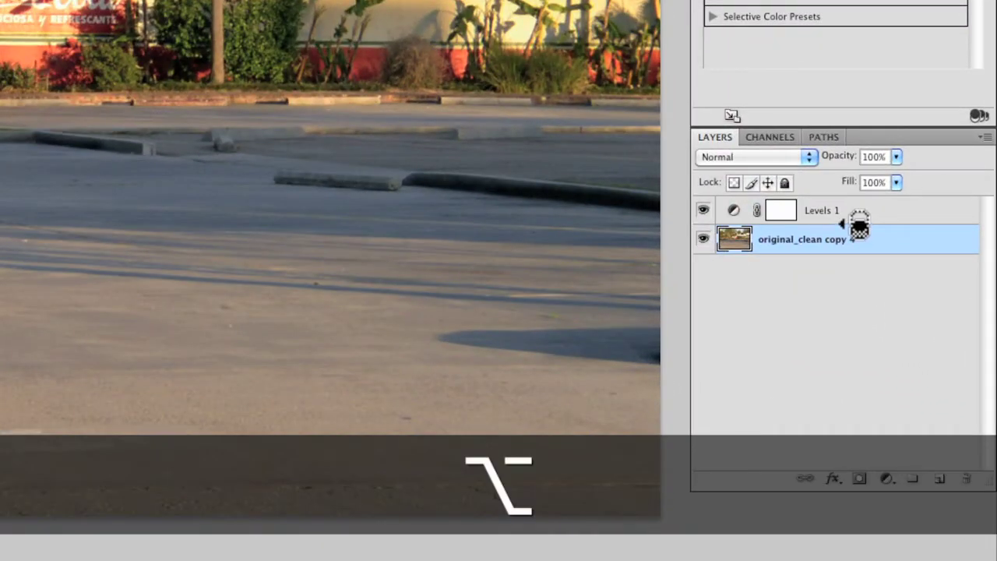
left_click(896, 225)
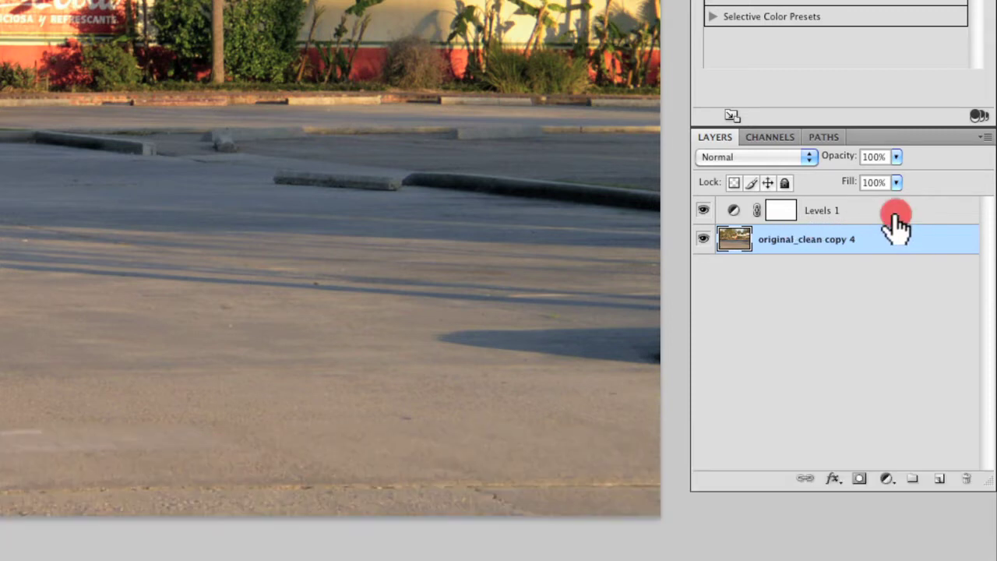
left_click(865, 238)
key("alt")
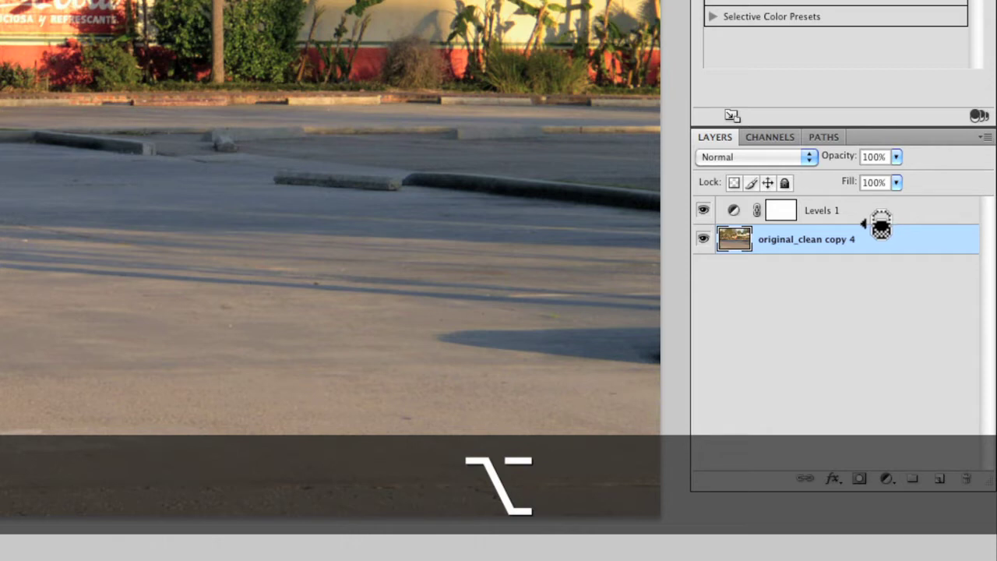
left_click(880, 226, "alt")
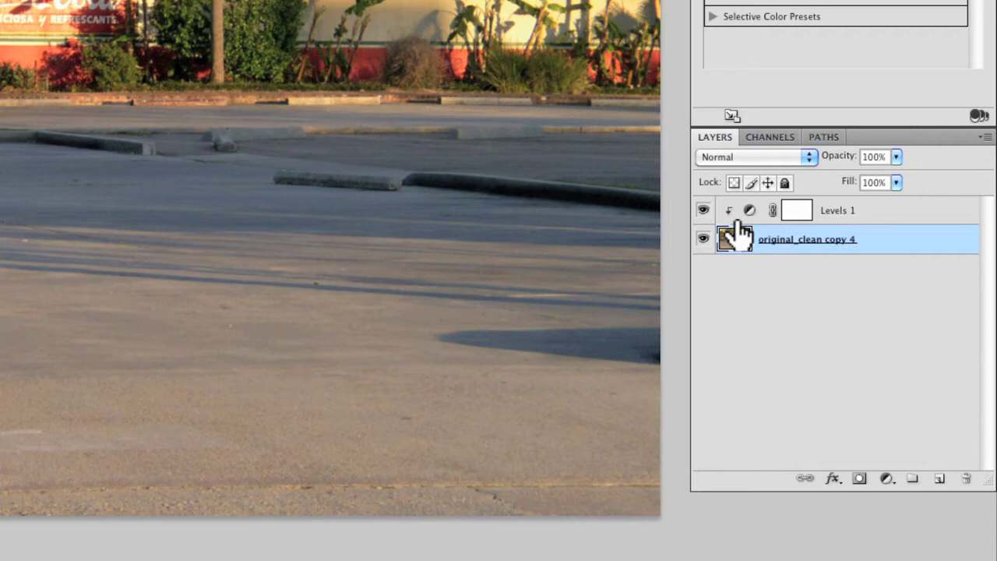
Hide and reshow the original photo layer to check the clipped Levels result
left_click(890, 218)
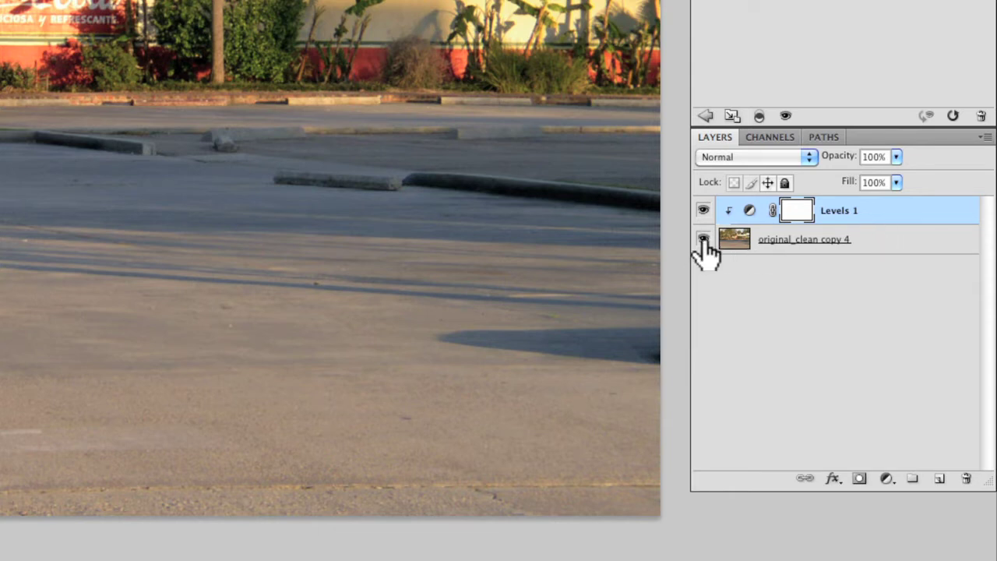
left_click(888, 241)
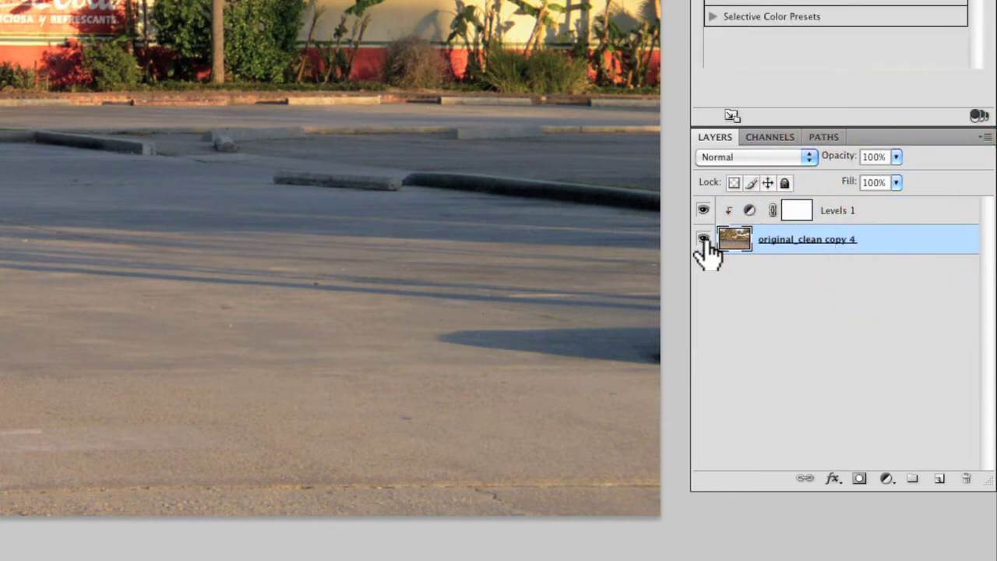
left_click(703, 239)
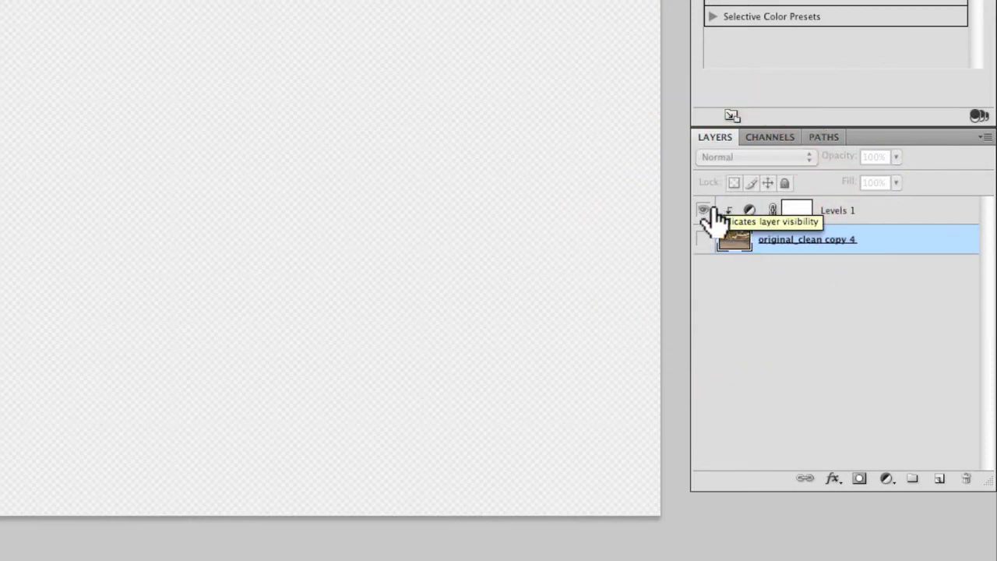
left_click(703, 241)
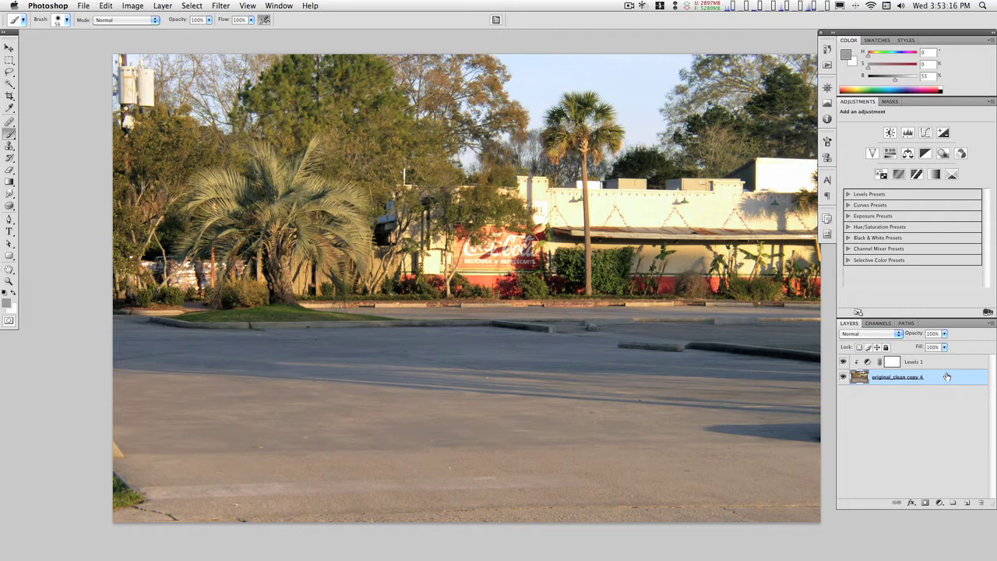
Display the Levels 1 histogram settings in the Adjustments panel and open the Select menu
left_click(945, 363)
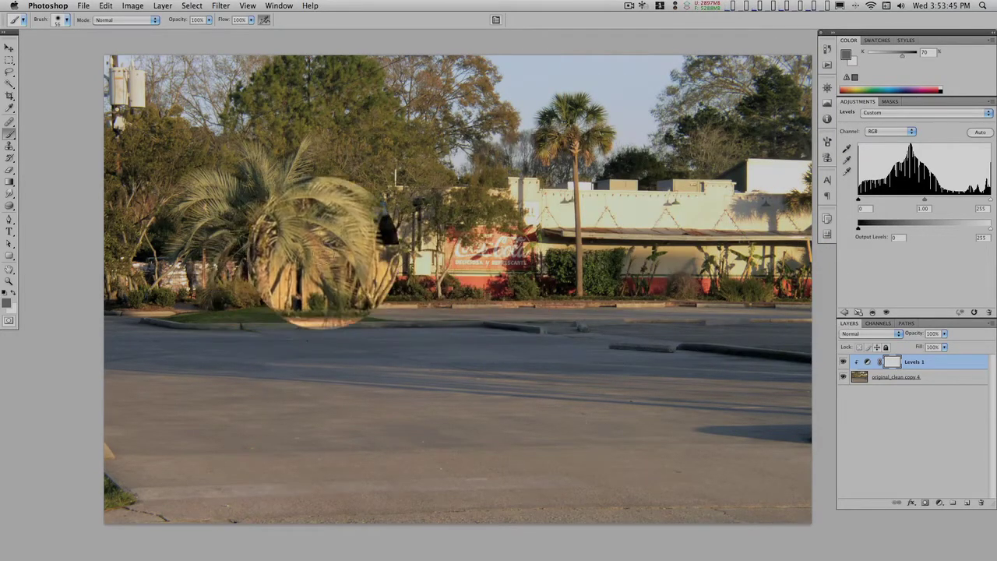
left_click_drag(326, 220, 314, 226)
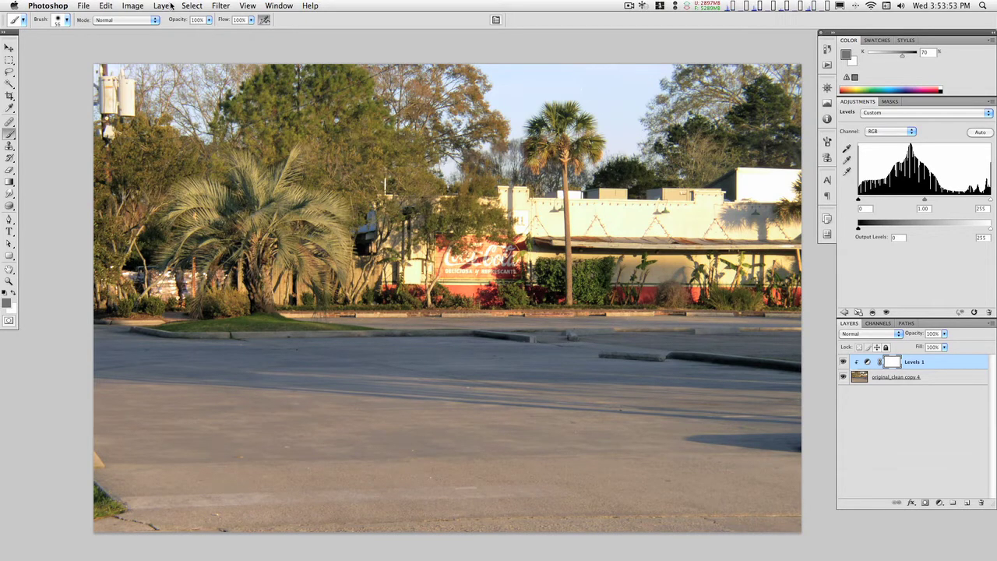
left_click(198, 7)
Create a Color Range selection sampled from the sky with Fuzziness at 83
left_click(212, 98)
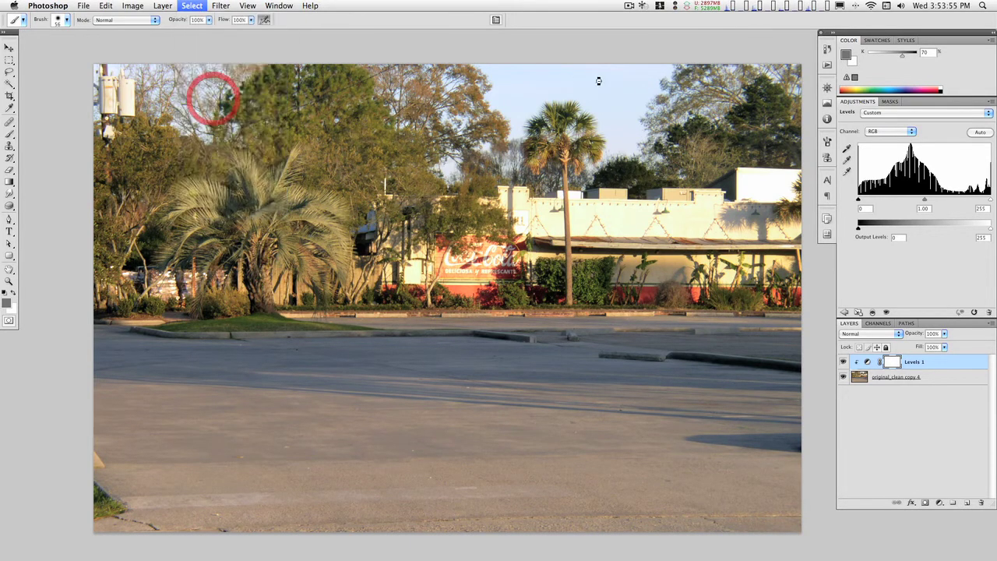
left_click(619, 82)
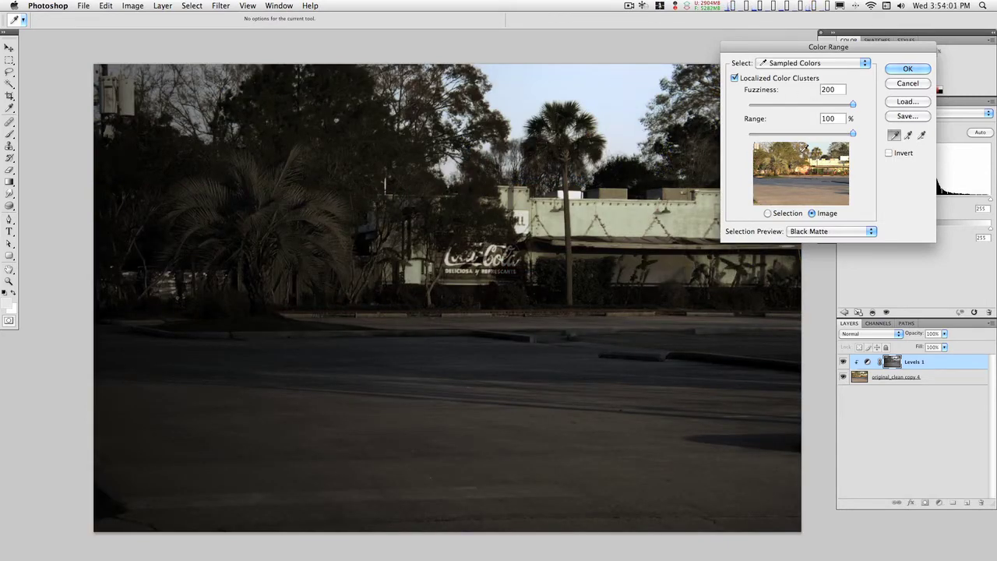
left_click_drag(852, 105, 792, 105)
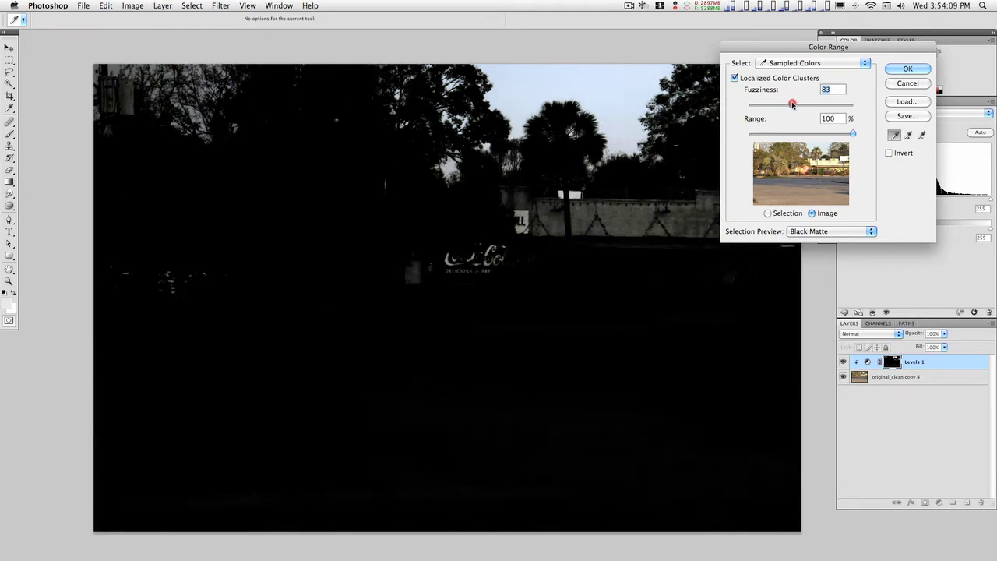
left_click(907, 69)
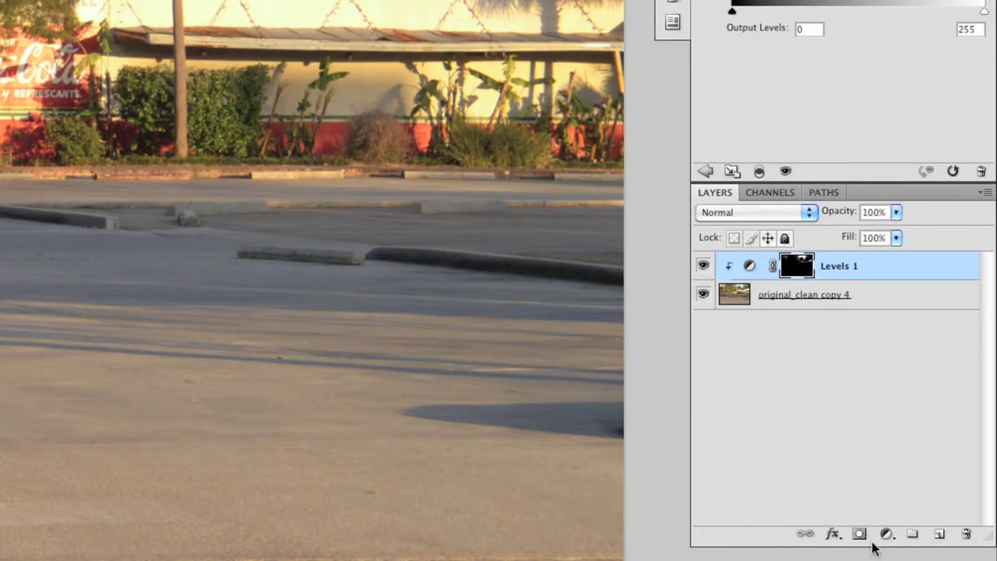
Add Layer 1 with a copy of the Levels 1 mask, fill the Levels mask white, and invert Layer 1's mask
left_click(939, 535)
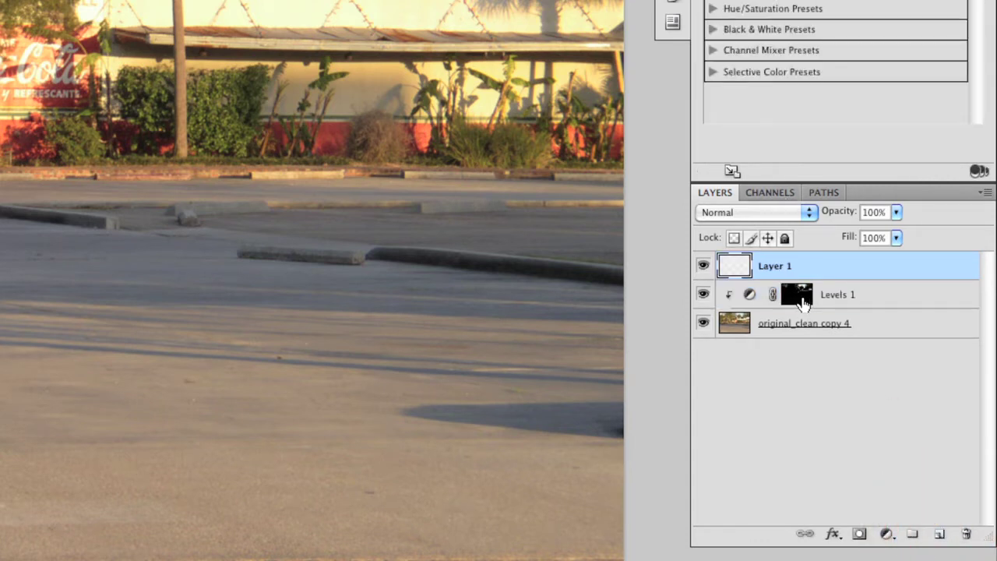
left_click_drag(798, 300, 782, 265)
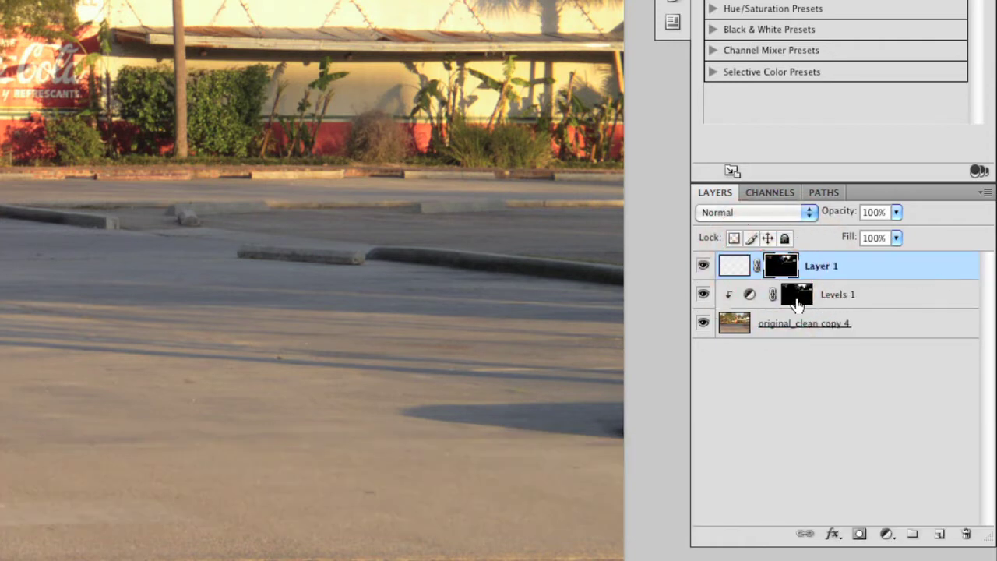
left_click(798, 300)
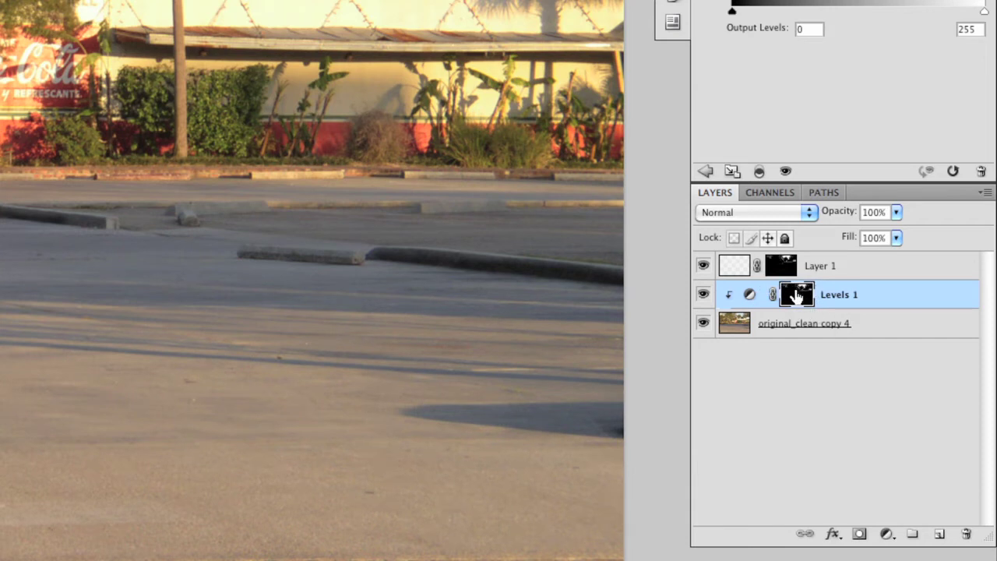
key("super+BackSpace")
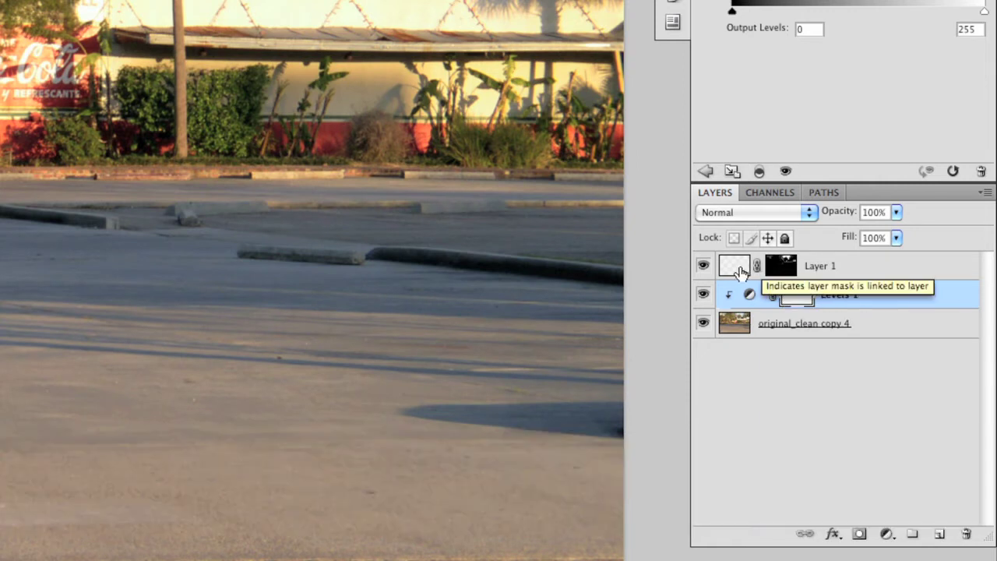
left_click(782, 268)
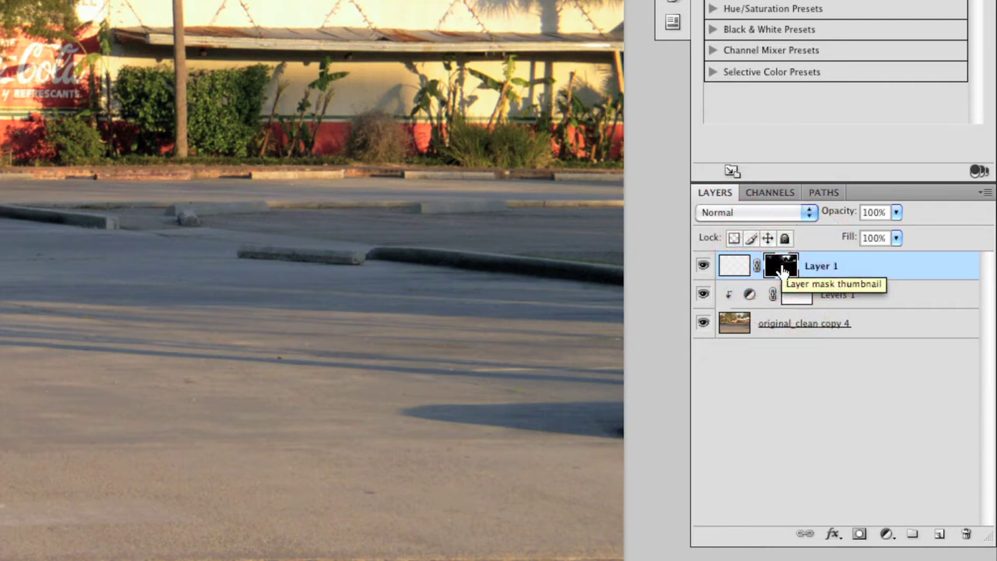
key("super+i")
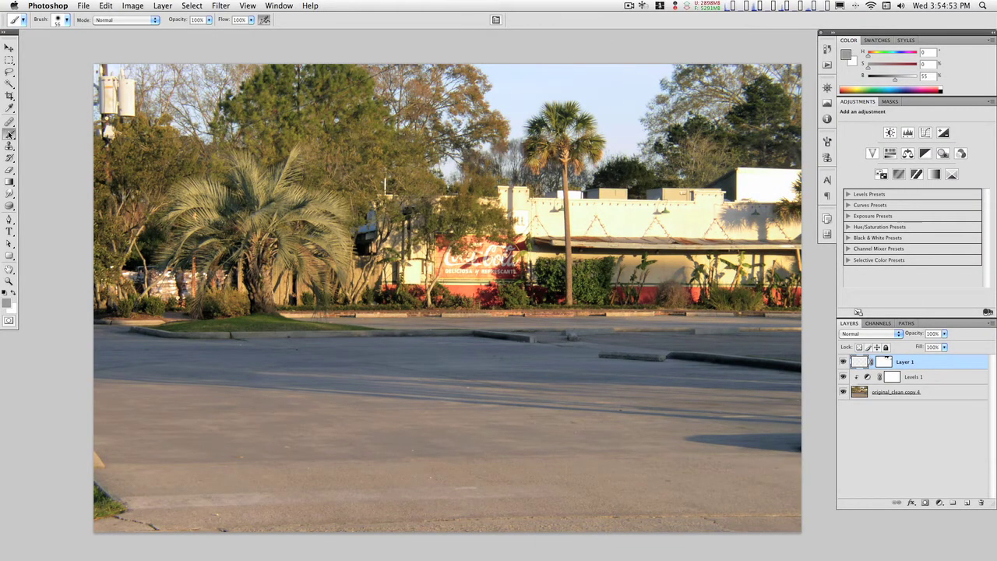
Paint foliage-sampled olive over the treetops with a 221 px brush and set Color blend mode
key("alt")
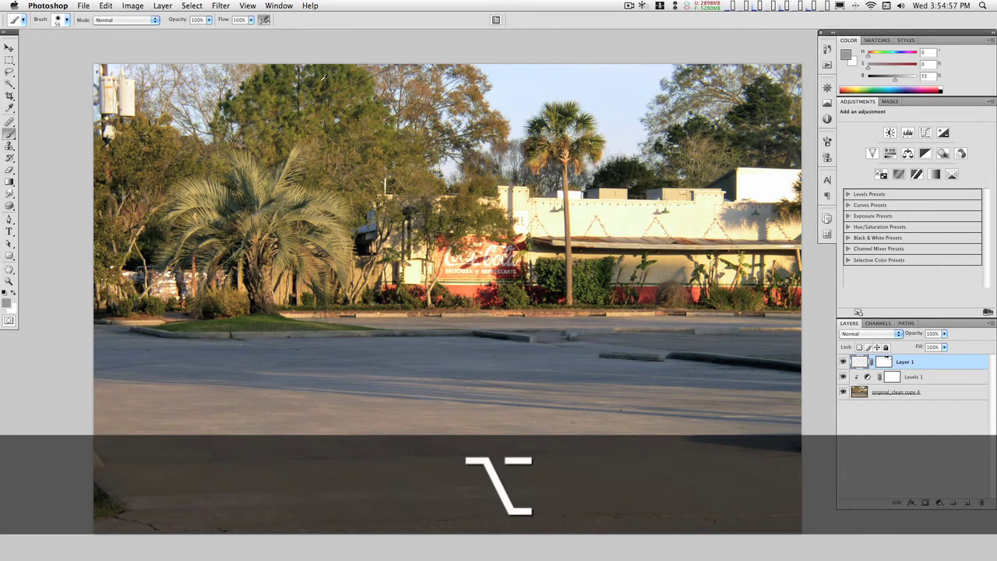
left_click(322, 76, "alt")
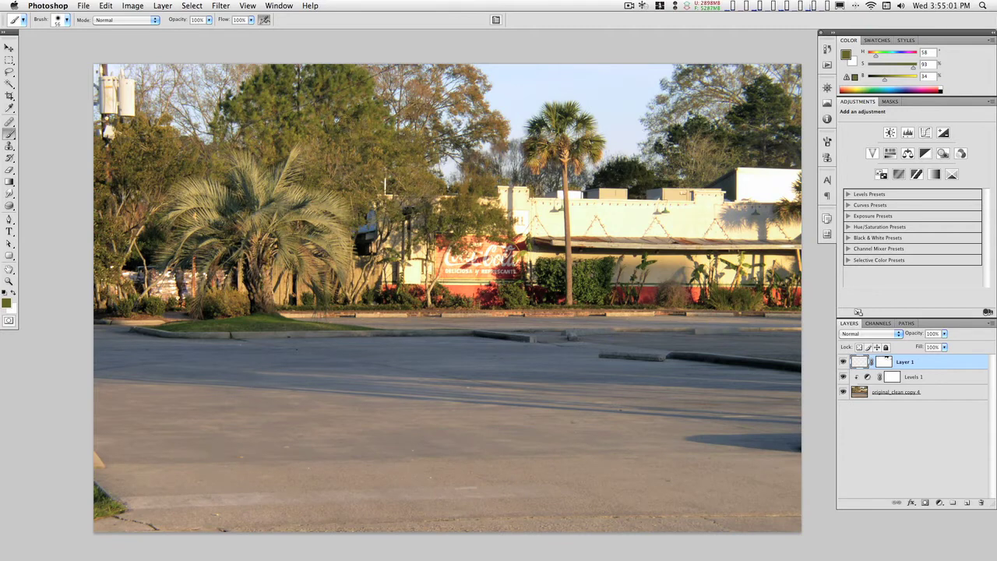
key("ctrl+alt")
left_click_drag(343, 123, 373, 123)
mouse_move(460, 95)
left_mouse_down()
mouse_move(489, 125)
mouse_move(479, 130)
mouse_move(347, 84)
mouse_move(166, 98)
mouse_move(247, 126)
mouse_move(560, 119)
mouse_move(595, 130)
mouse_move(573, 144)
mouse_move(708, 89)
mouse_move(746, 89)
mouse_move(767, 125)
left_mouse_up()
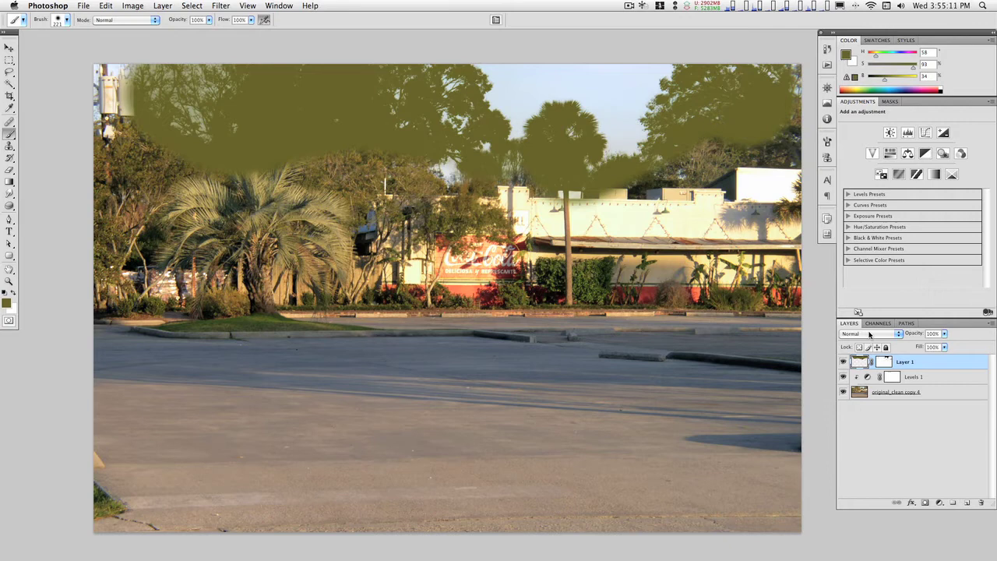
left_click(892, 334)
left_click(857, 520)
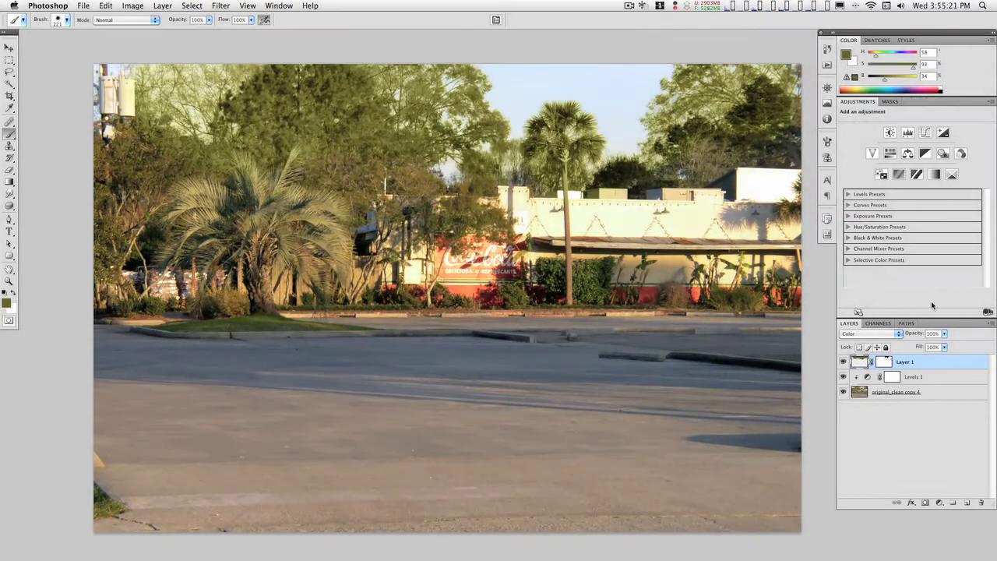
Apply Levels to Layer 1's mask with input points 191 and 215
left_click(886, 361)
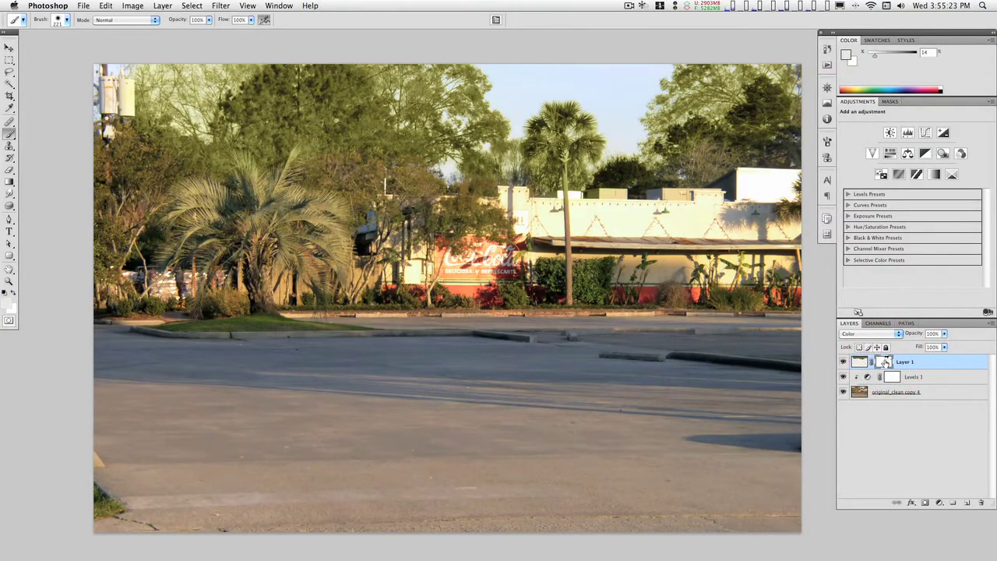
key("super+l")
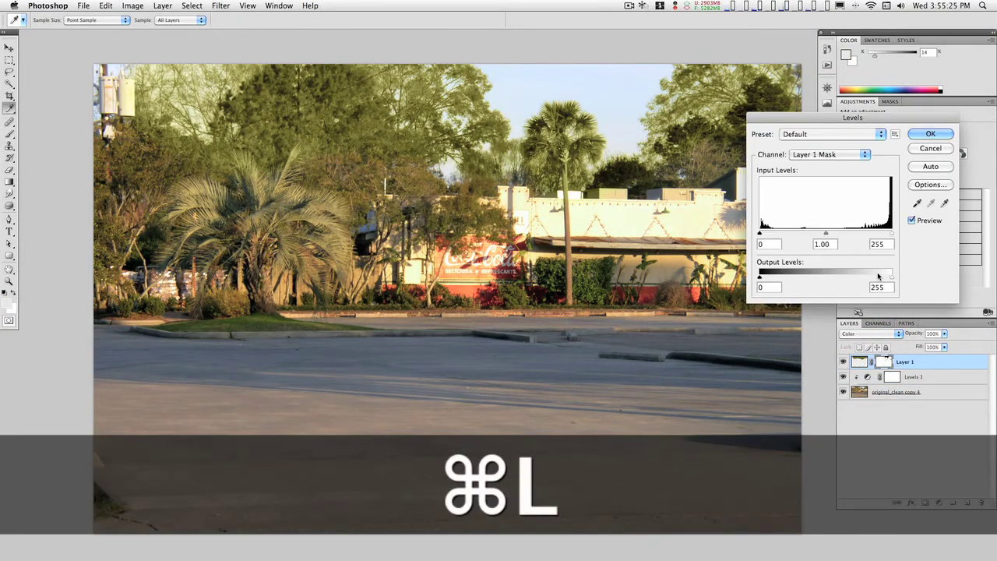
left_click_drag(770, 233, 851, 234)
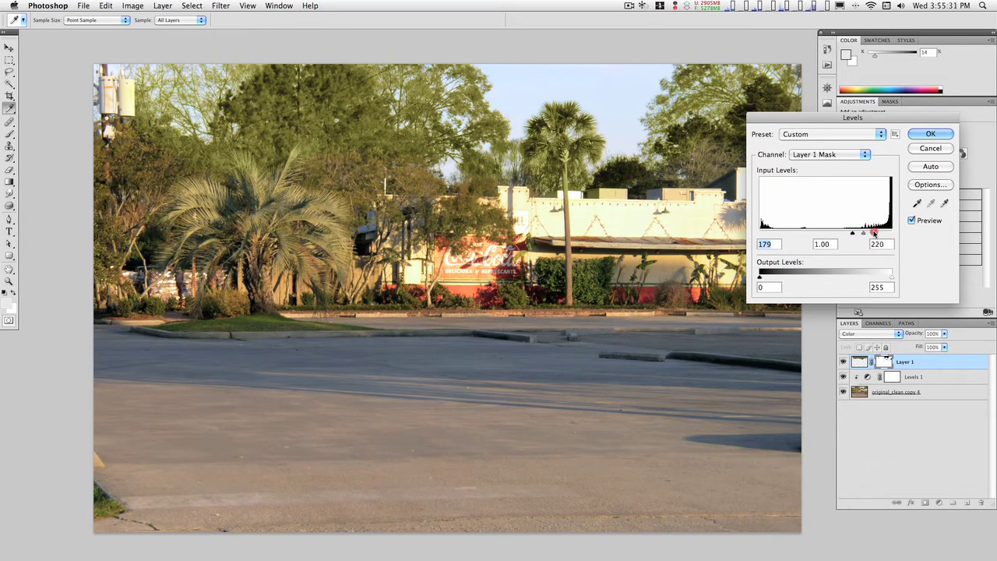
left_click(872, 233)
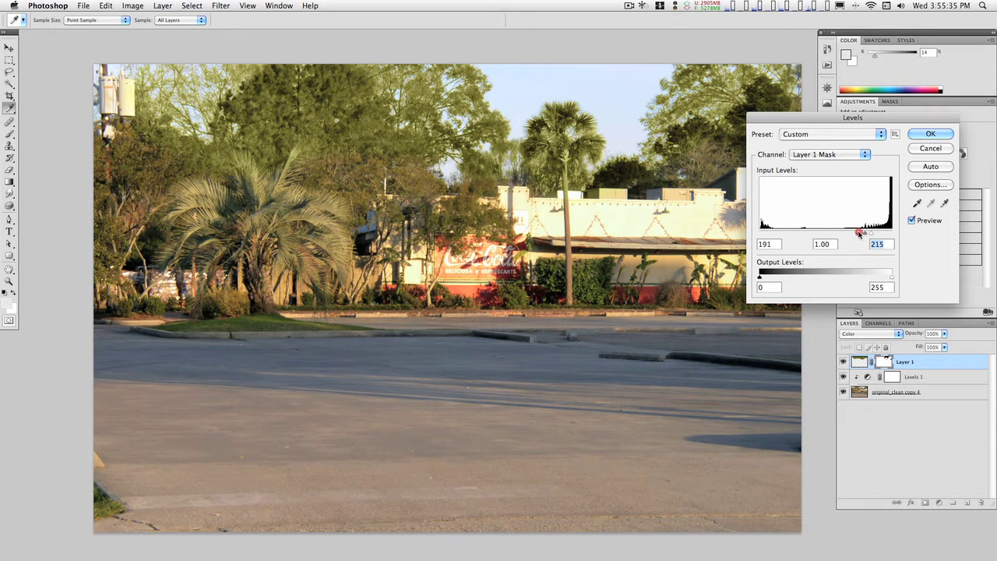
left_click(858, 232)
left_click(929, 133)
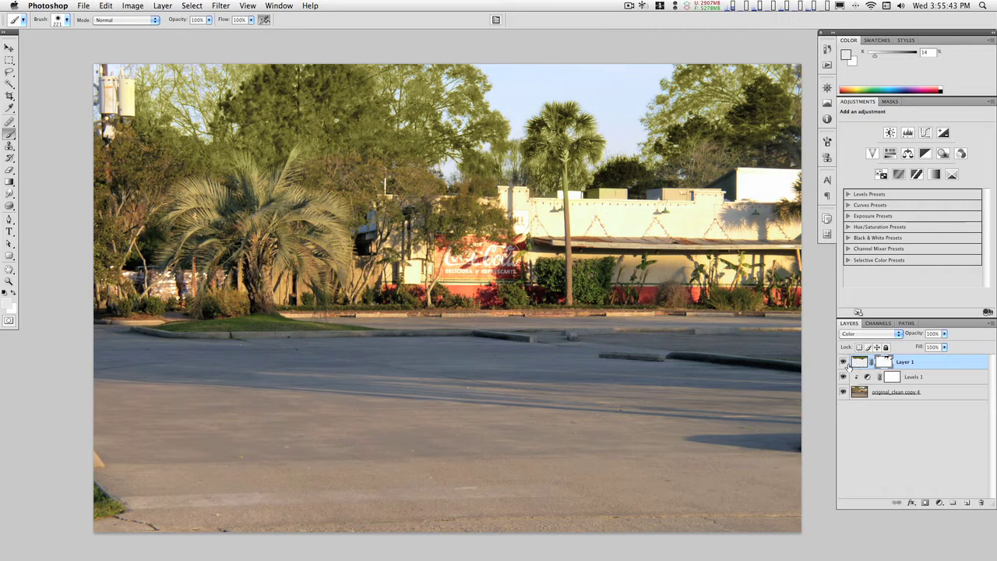
Hide the green Layer 1 and add a new empty Layer 2 as the active layer
left_click(843, 361)
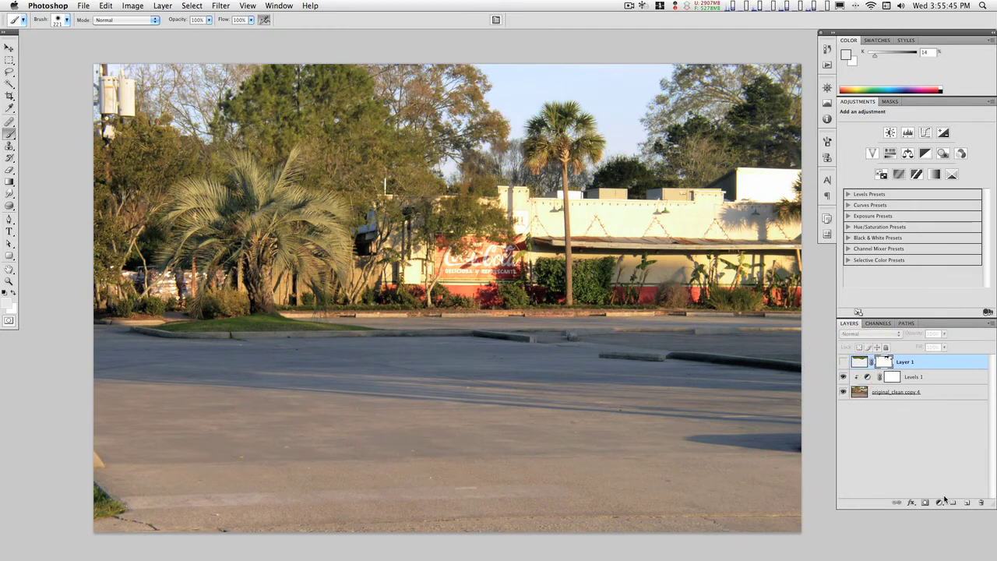
left_click(965, 503)
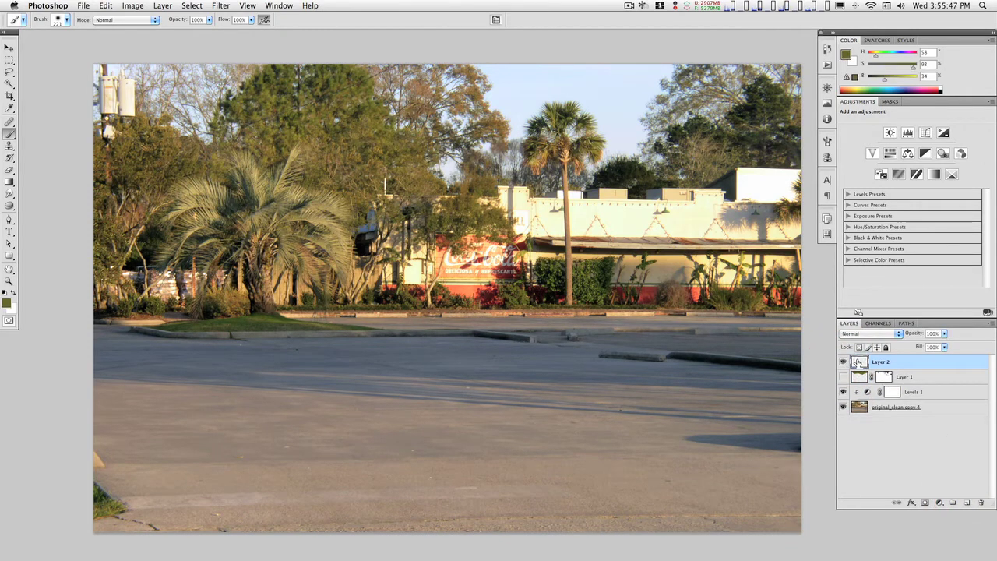
left_click(857, 361)
Set the foreground colour to light grey #eaeaea sampled from the sky
left_click(7, 302)
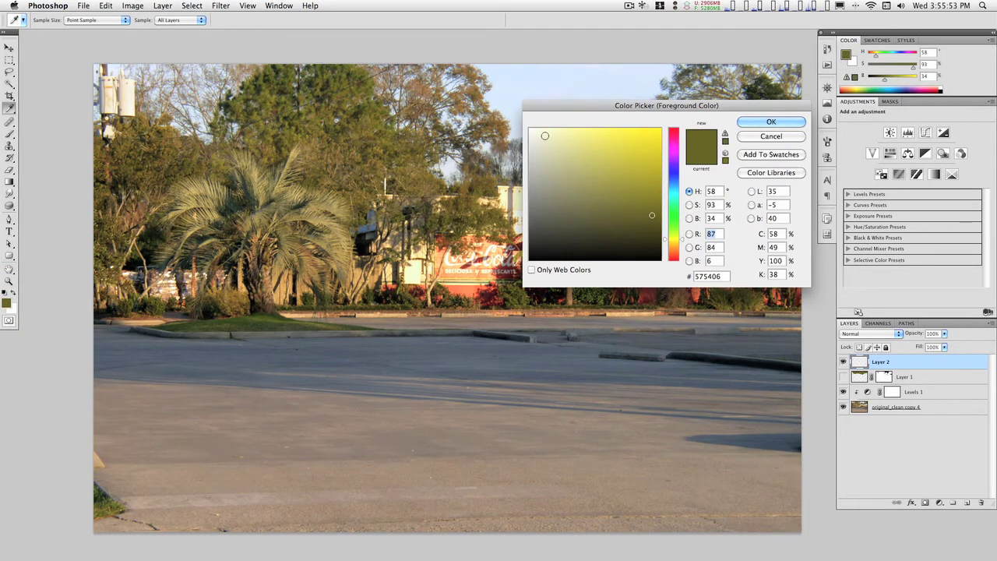
left_click(520, 136)
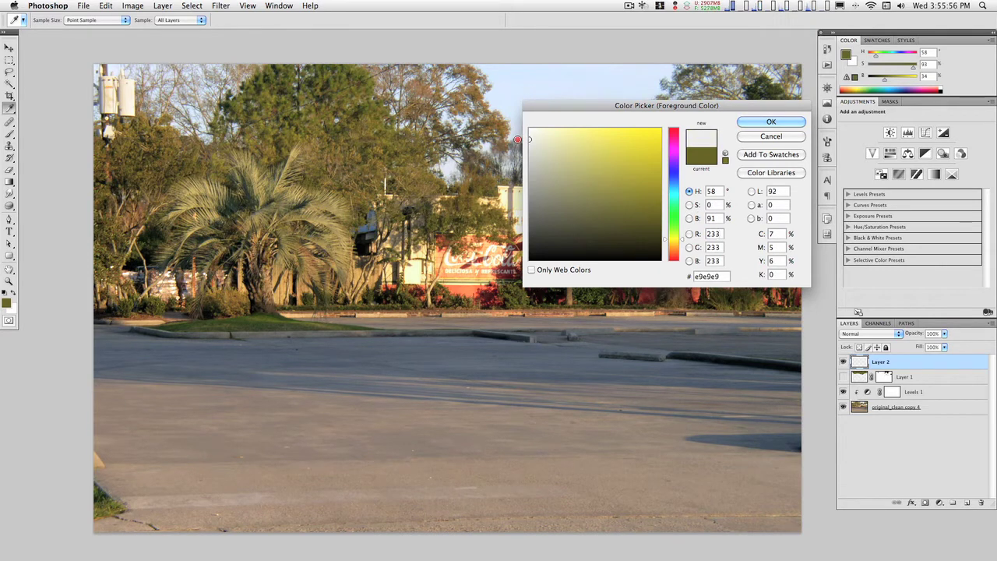
left_click_drag(516, 139, 525, 132)
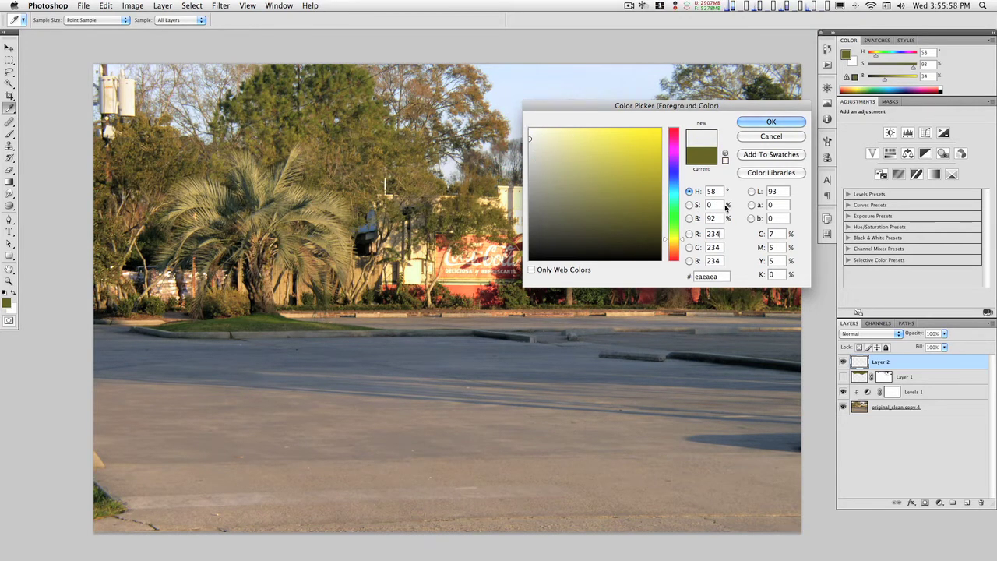
left_click(771, 123)
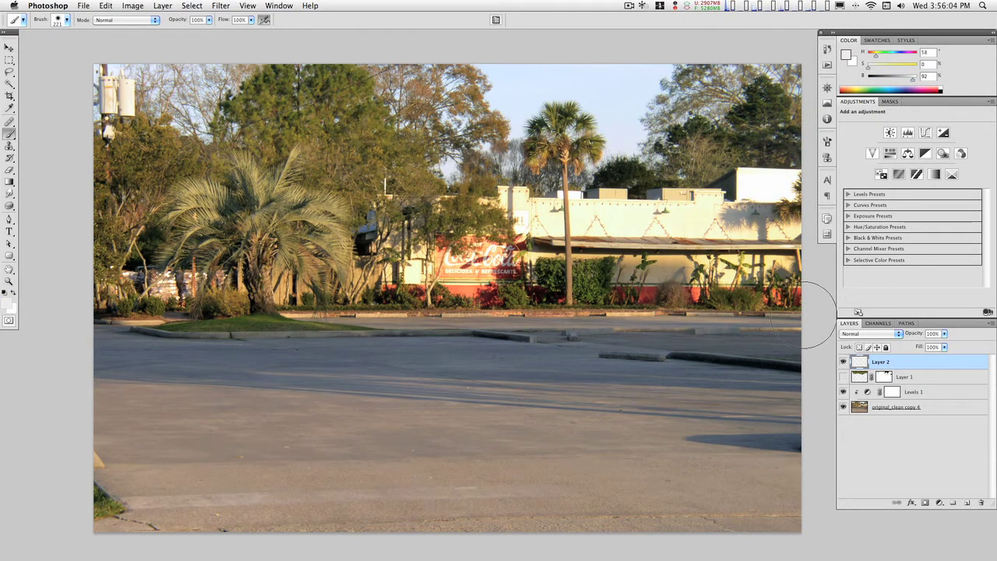
Set Layer 2 to Linear Burn and brush grey over the tree line and Coca-Cola building
left_click(872, 334)
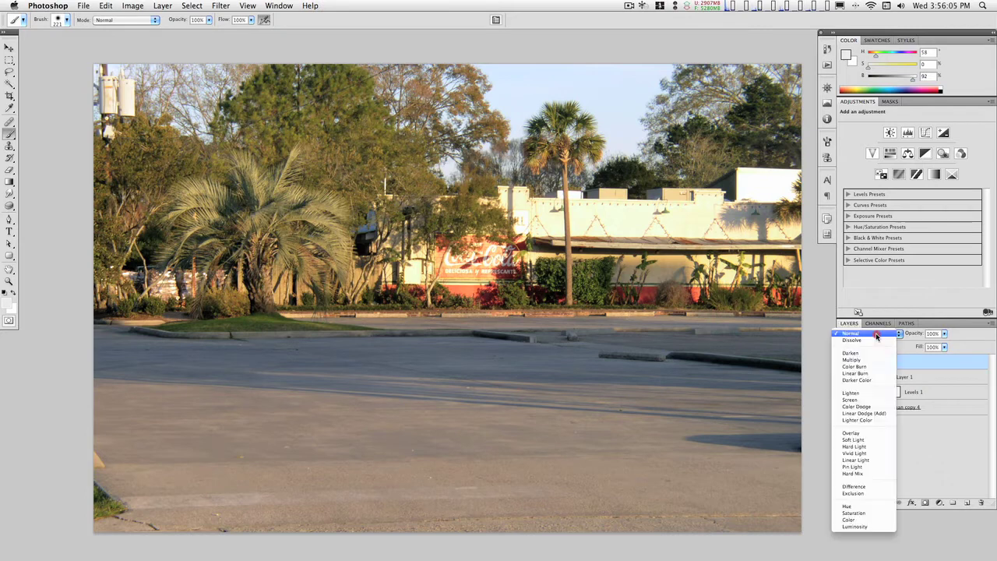
left_click(876, 373)
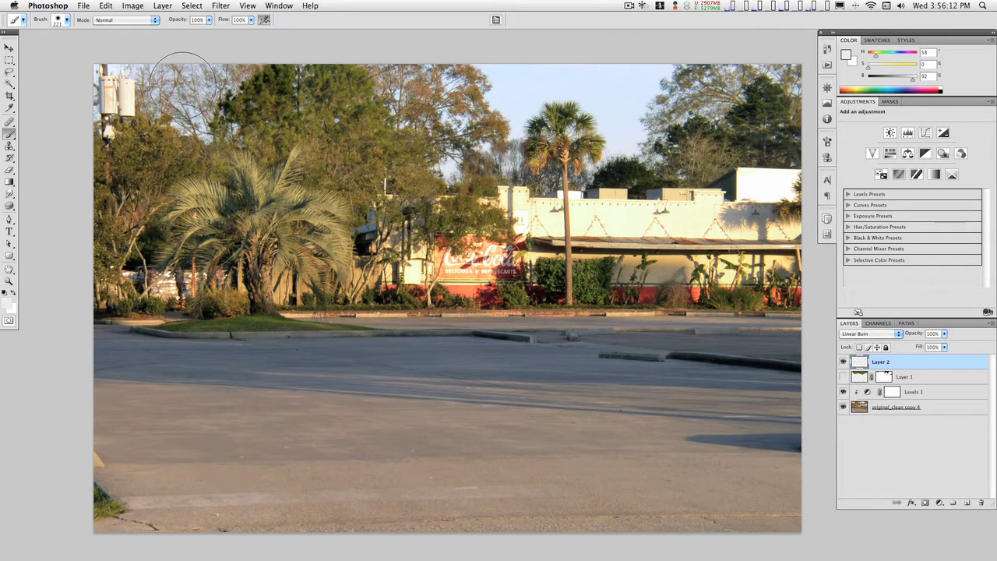
mouse_move(160, 85)
left_mouse_down()
mouse_move(195, 109)
mouse_move(296, 117)
mouse_move(397, 93)
mouse_move(483, 117)
mouse_move(647, 125)
mouse_move(690, 78)
mouse_move(779, 132)
mouse_move(701, 172)
mouse_move(600, 195)
mouse_move(171, 164)
mouse_move(88, 198)
mouse_move(109, 280)
mouse_move(151, 234)
mouse_move(156, 171)
left_mouse_up()
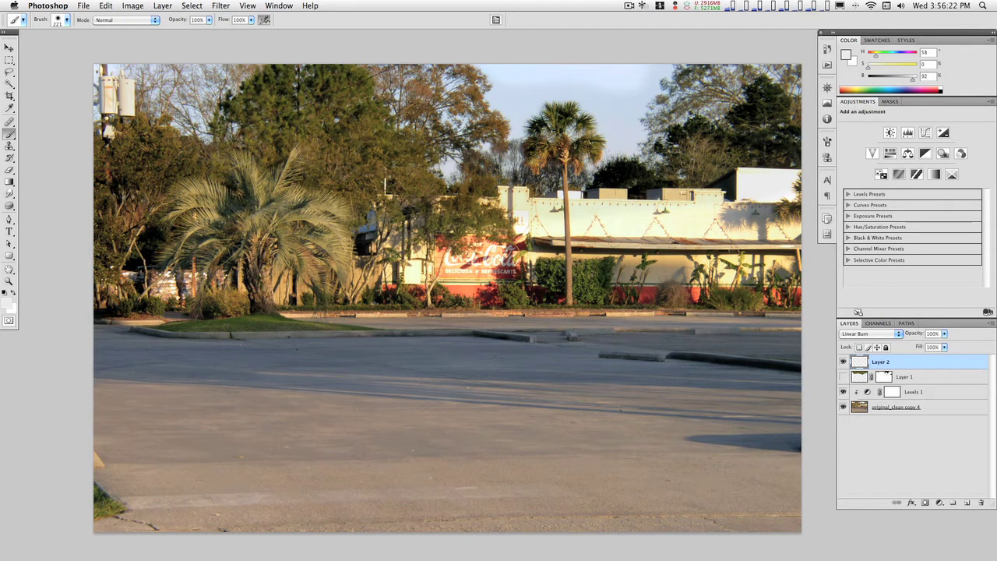
mouse_move(354, 117)
left_mouse_down()
mouse_move(421, 233)
mouse_move(507, 233)
mouse_move(561, 265)
mouse_move(647, 288)
mouse_move(812, 289)
mouse_move(444, 281)
mouse_move(366, 304)
mouse_move(257, 307)
mouse_move(140, 335)
left_mouse_up()
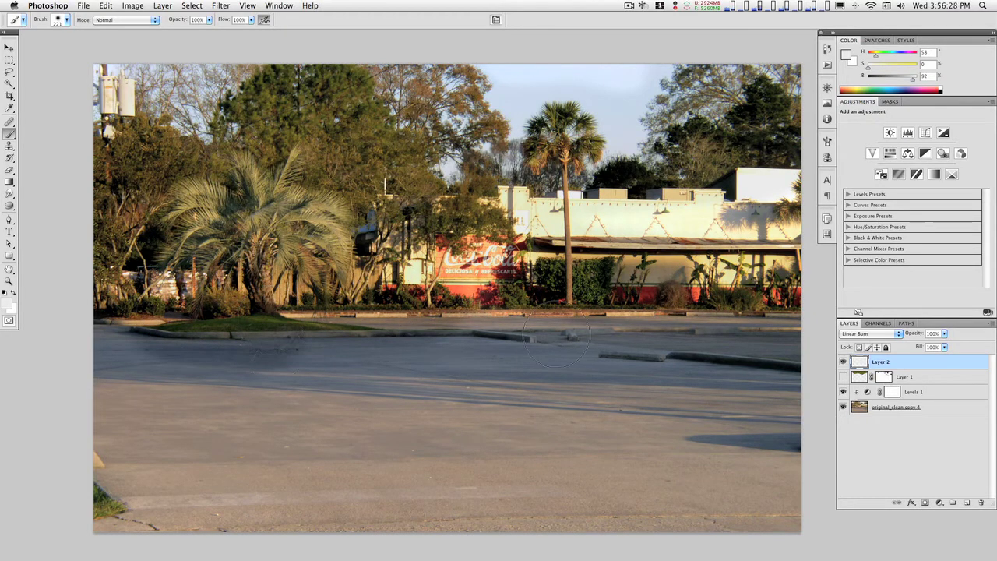
Add a light green (90e88c) Solid Color fill layer clipped to Layer 2
left_click(940, 504, "alt")
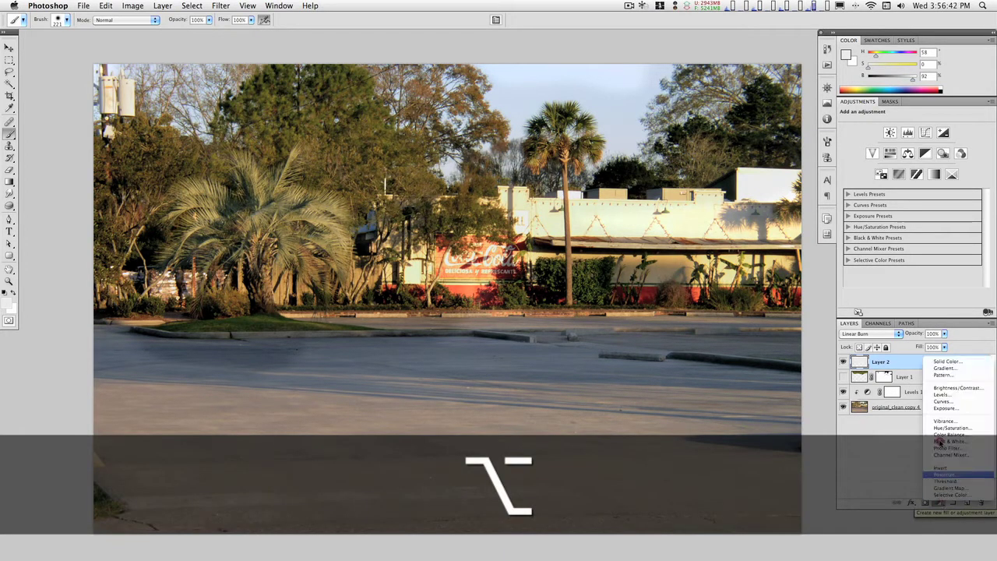
left_click(940, 362, "alt")
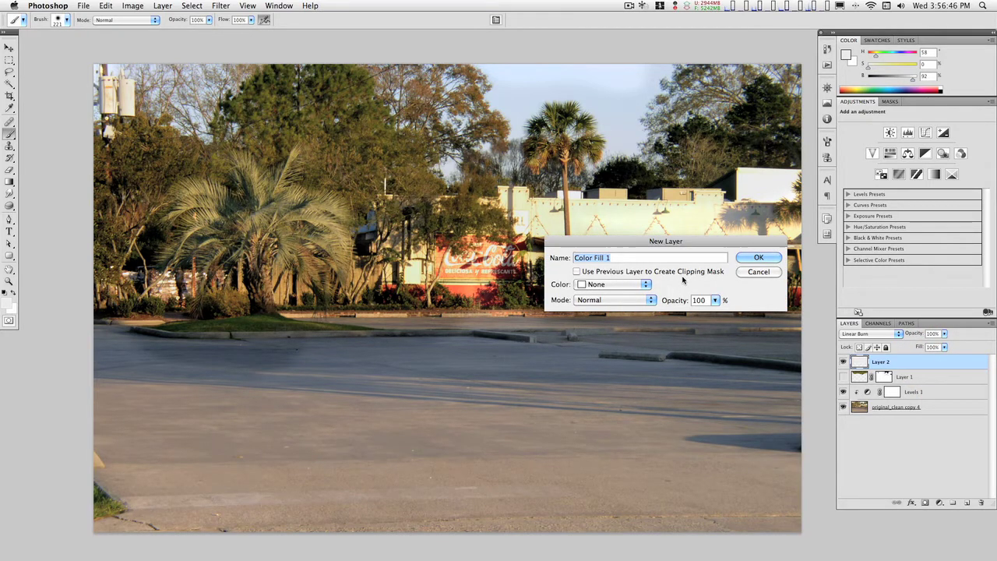
left_click(577, 272)
left_click(770, 260)
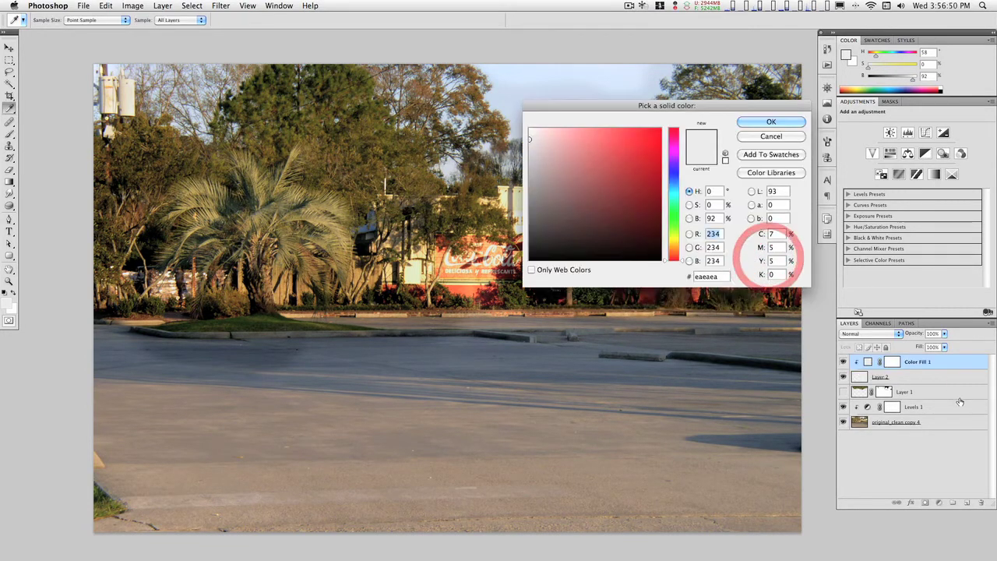
left_click(670, 216)
left_click(594, 158)
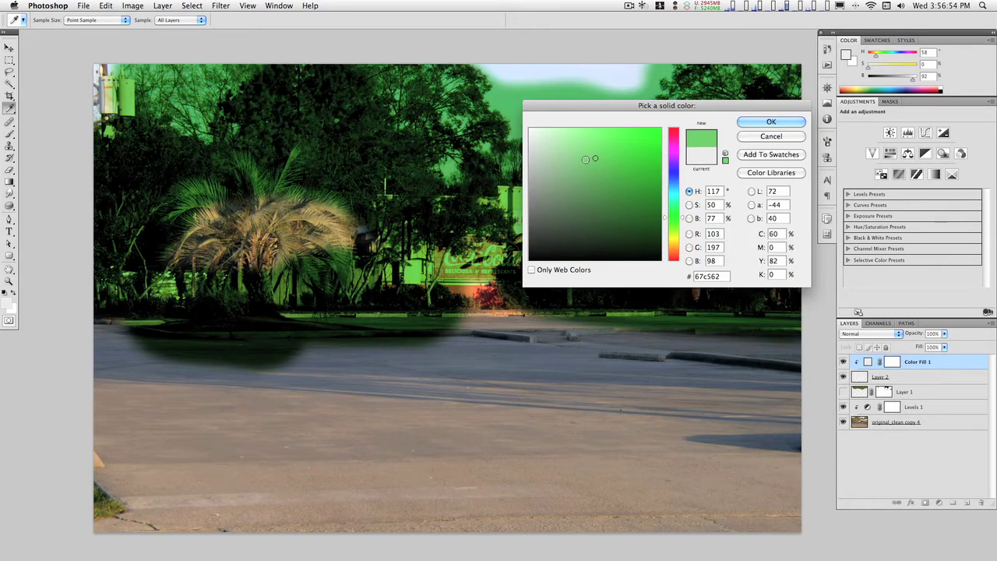
left_click(584, 158)
left_click(581, 139)
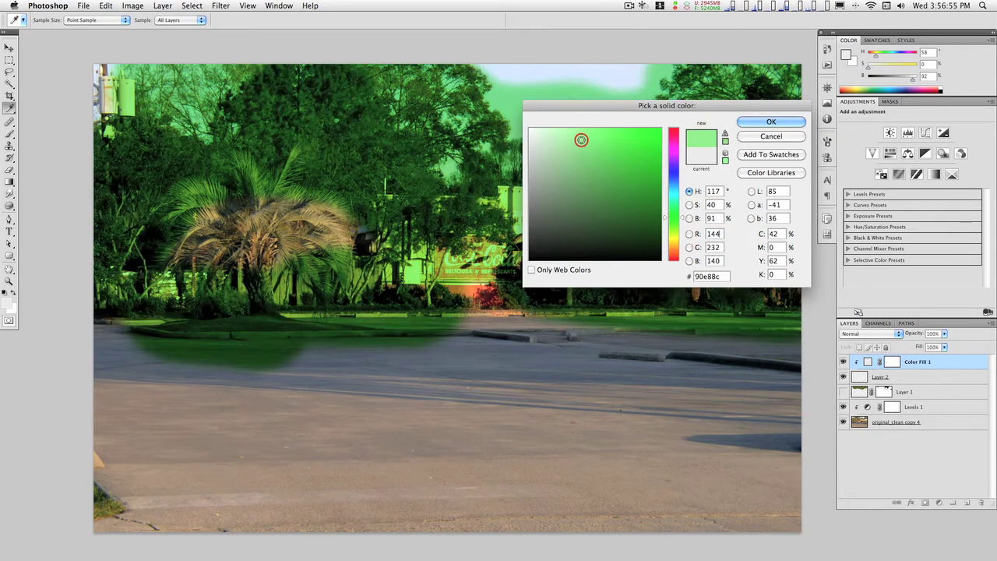
left_click(754, 123)
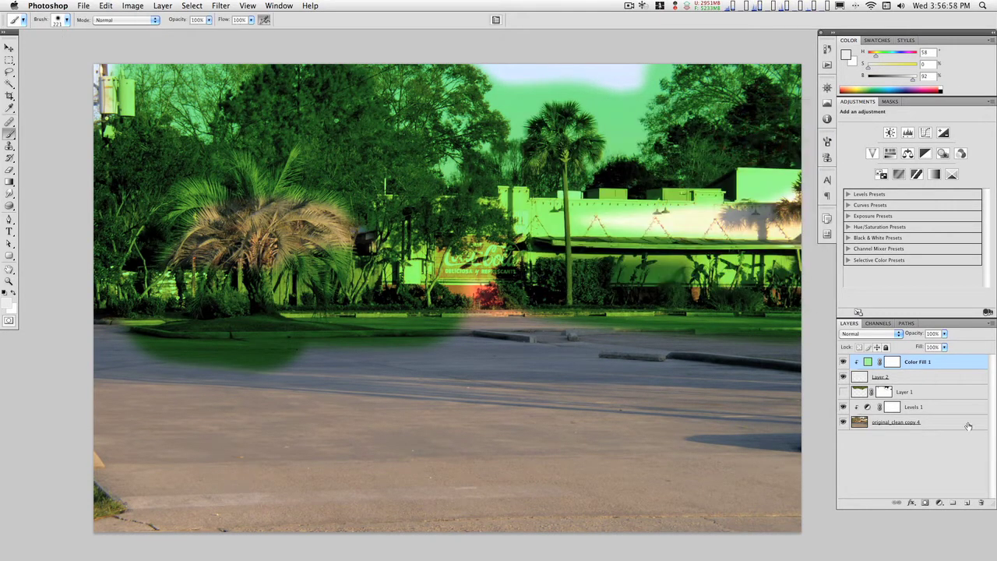
Lower Layer 2's fill to 38%
left_click(908, 377)
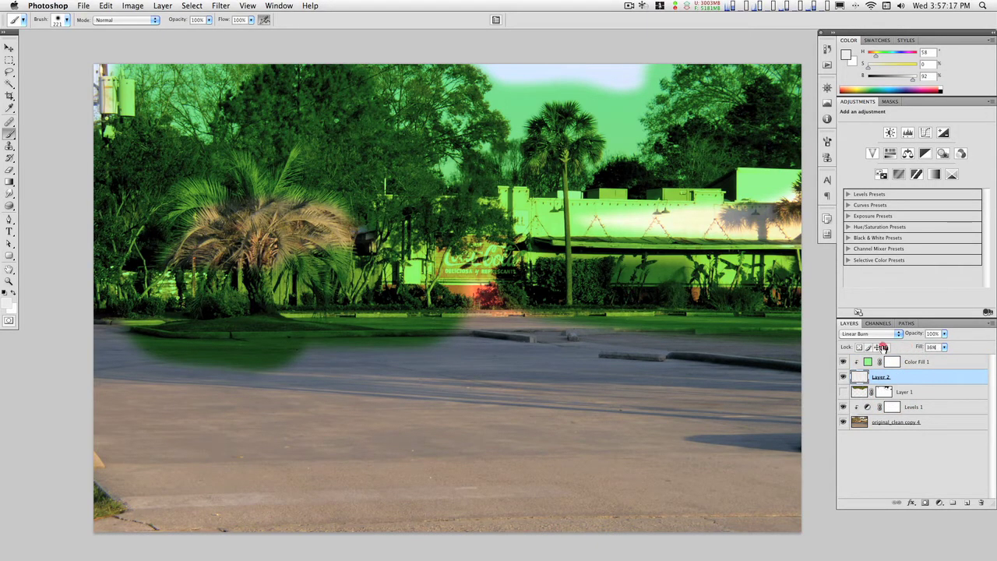
mouse_move(883, 348)
left_mouse_down()
mouse_move(873, 348)
mouse_move(883, 347)
left_mouse_up()
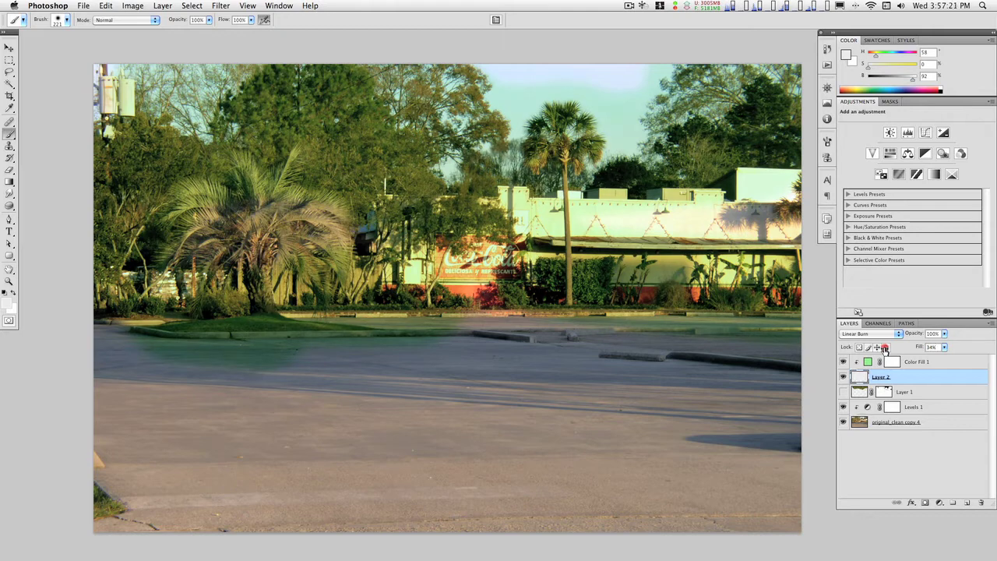
left_click_drag(885, 349, 884, 349)
left_click_drag(886, 349, 887, 349)
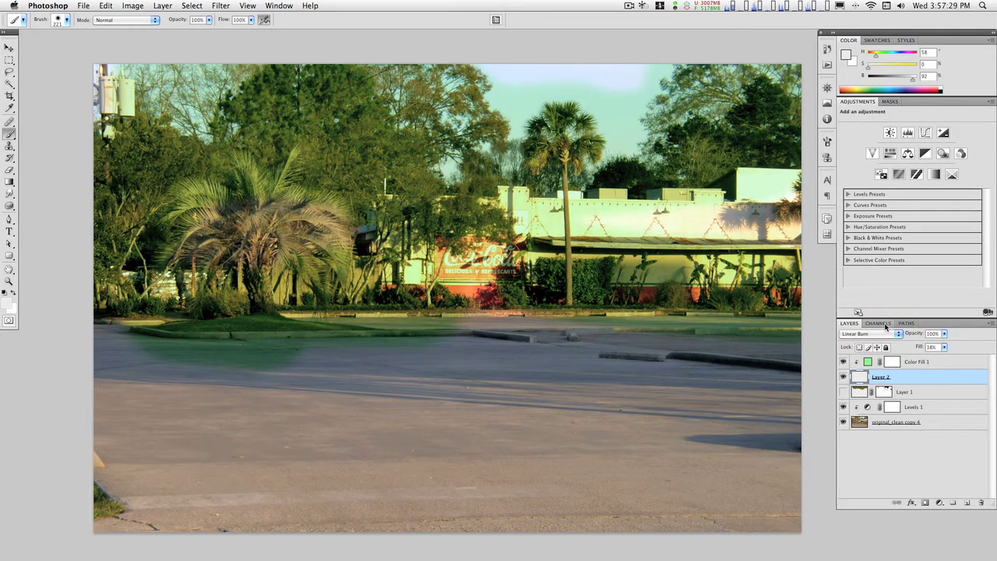
Load the Blue channel's bright areas as a selection, then return to the RGB composite
left_click(878, 323)
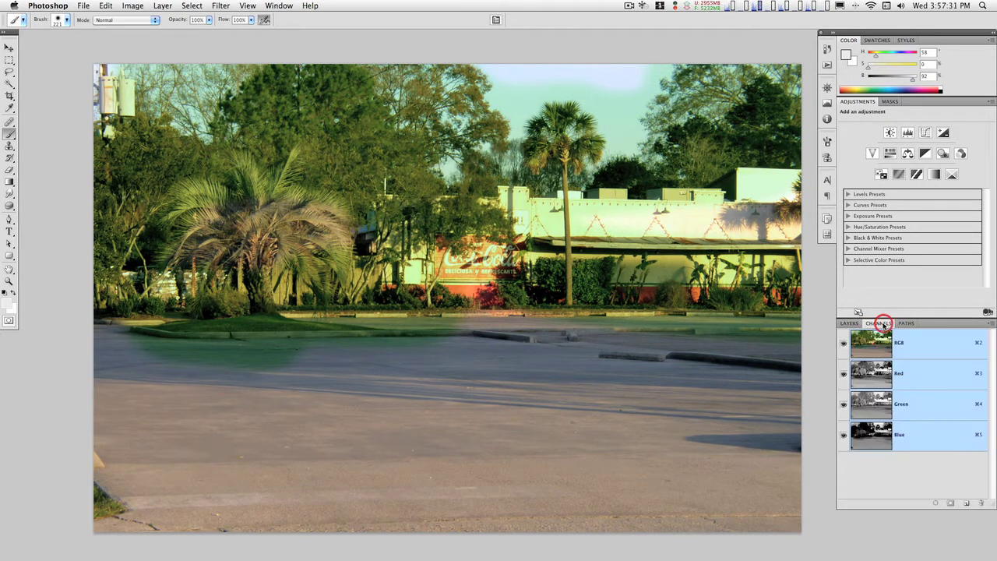
left_click(940, 439)
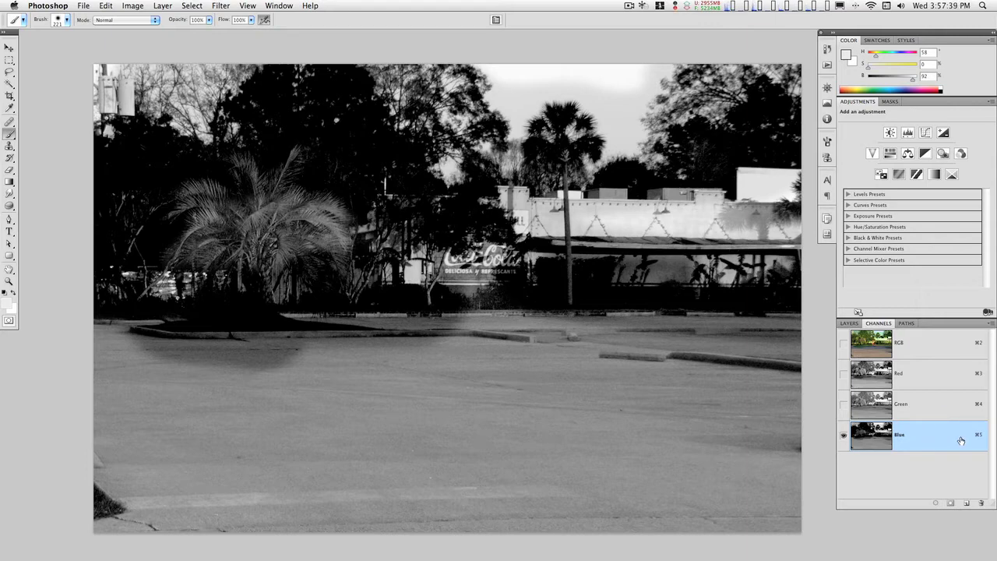
key("super")
left_click(870, 438, "super")
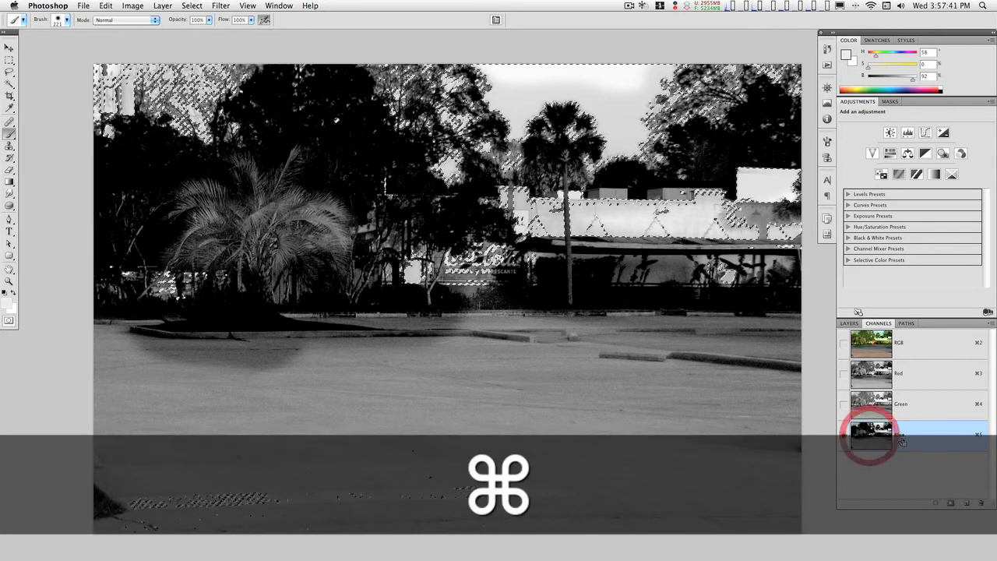
left_click(936, 346)
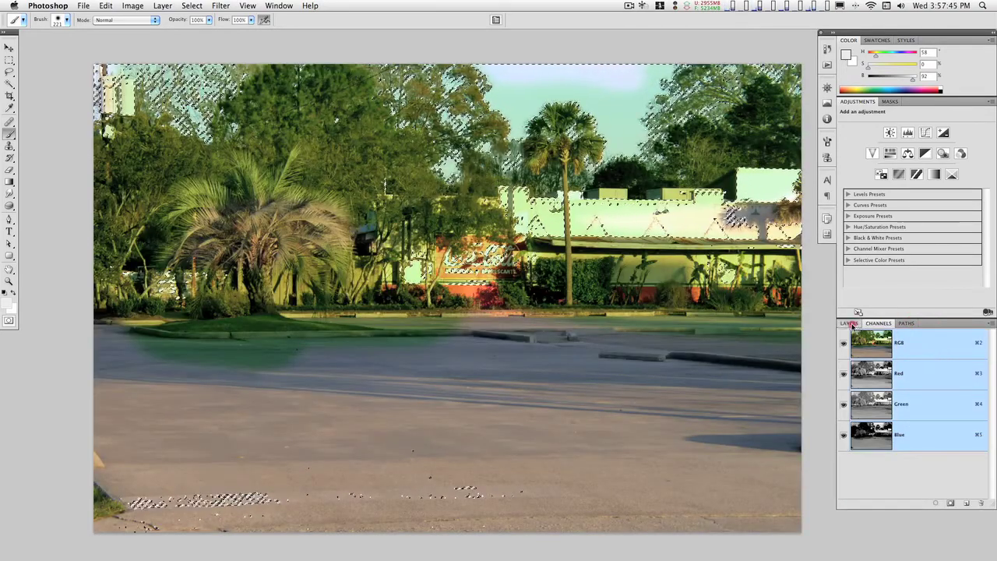
Add a mask to Layer 2 from the selection, invert it, and retarget the layer pixels
left_click(850, 322)
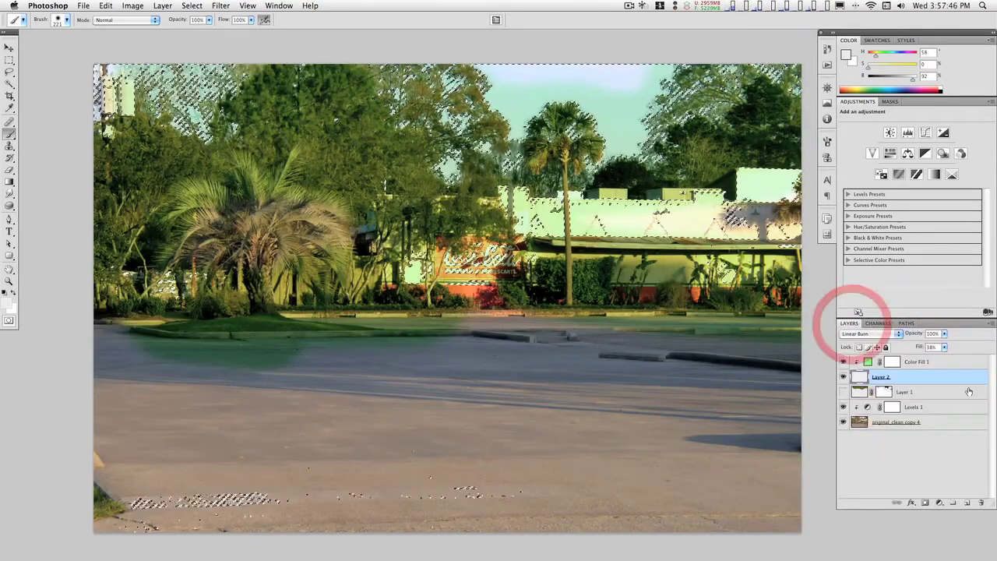
left_click(925, 502)
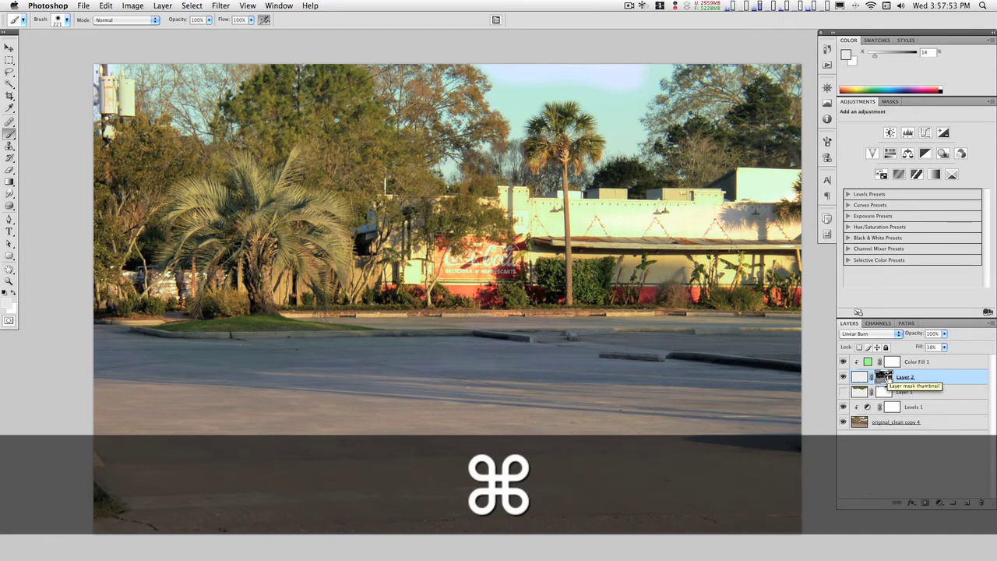
key("super+i")
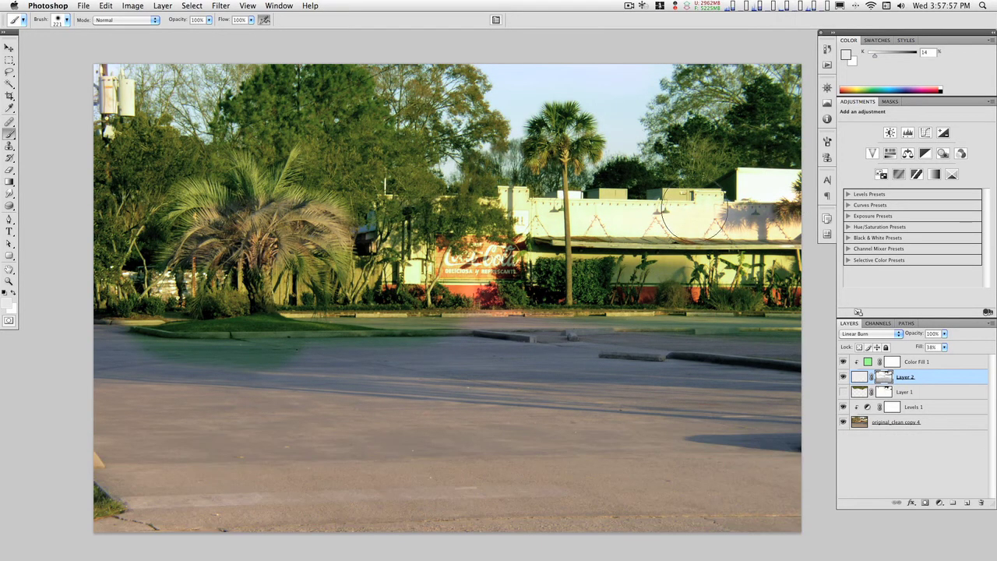
left_click(859, 377)
Deepen the palm tree with burn strokes, then target Layer 2's mask with black as foreground
scroll(447, 304, "up", 2)
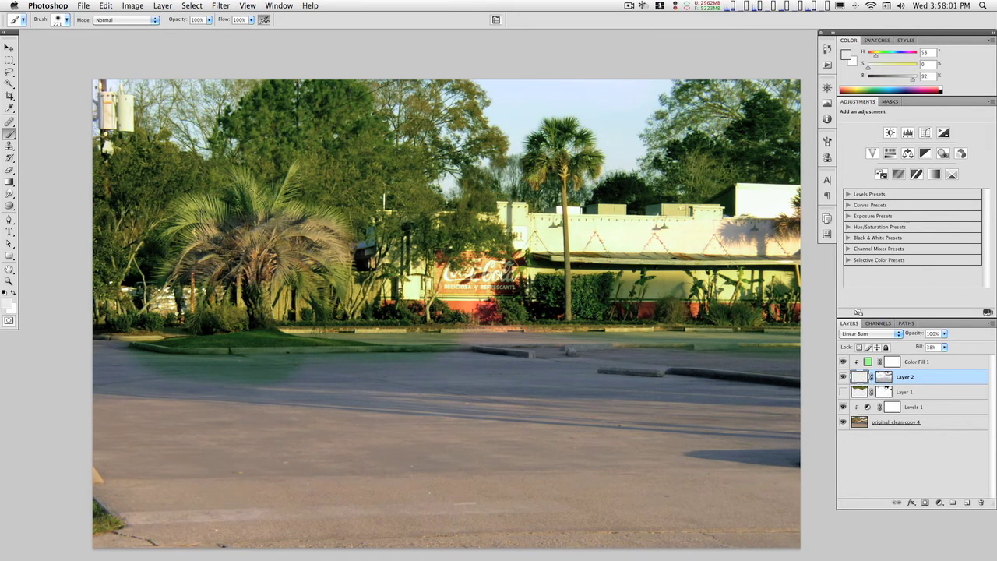
mouse_move(227, 254)
left_mouse_down()
mouse_move(242, 219)
mouse_move(204, 268)
mouse_move(335, 245)
left_mouse_up()
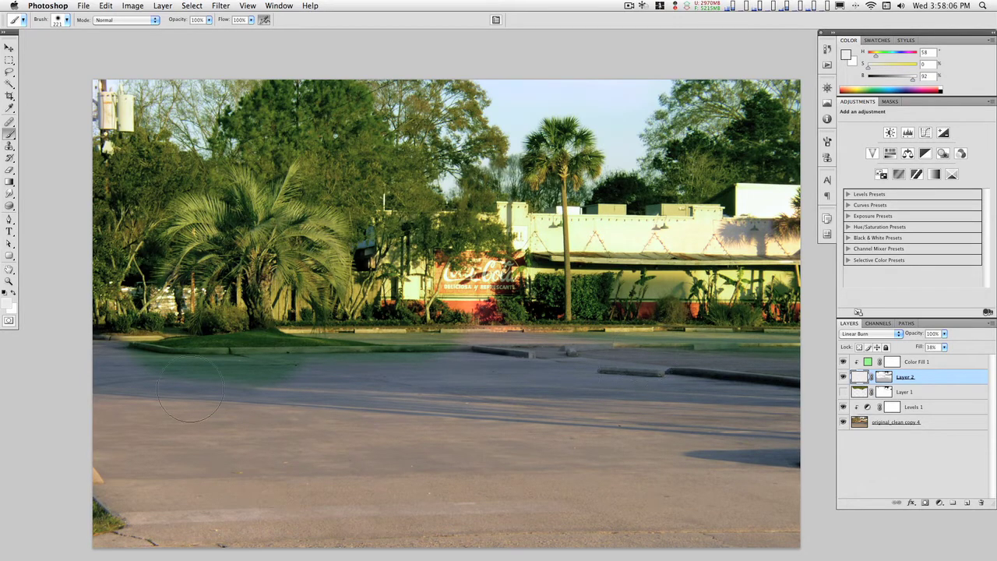
left_click(883, 377)
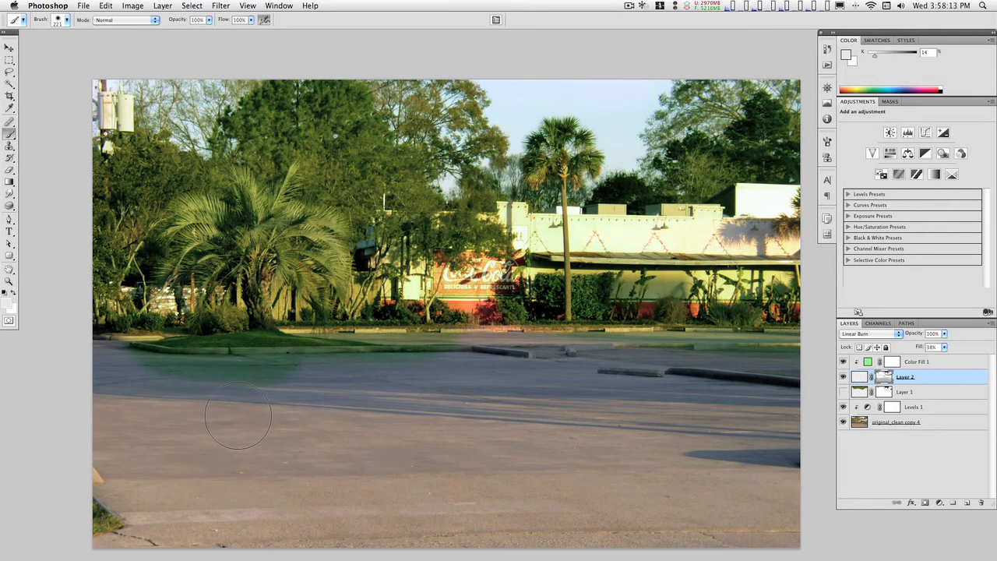
key("d")
key("x")
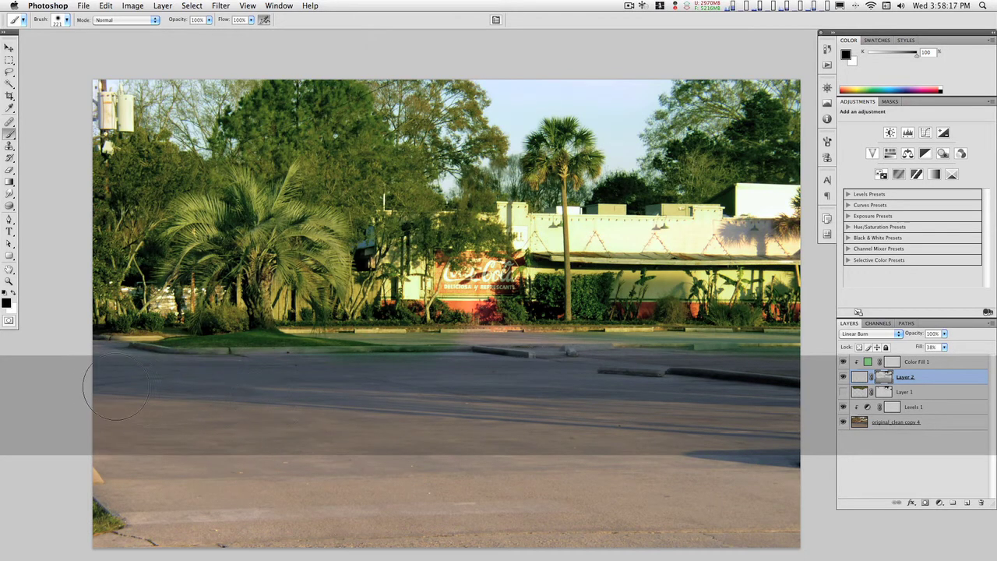
Paint black on the mask over the curb and the wall beside the palm, resizing the brush
mouse_move(413, 350)
left_mouse_down()
mouse_move(354, 349)
mouse_move(432, 328)
mouse_move(856, 367)
left_mouse_up()
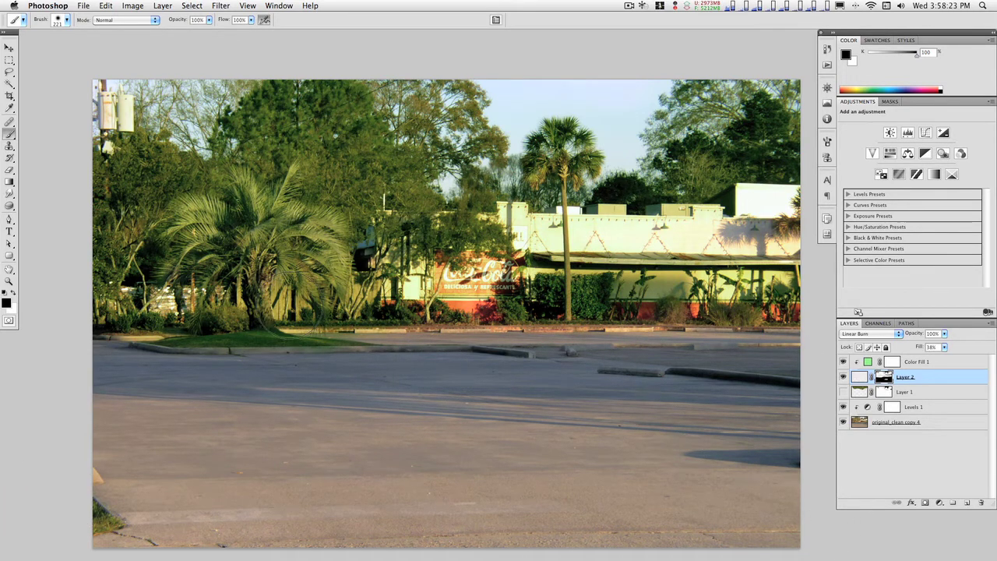
left_click_drag(272, 300, 242, 300)
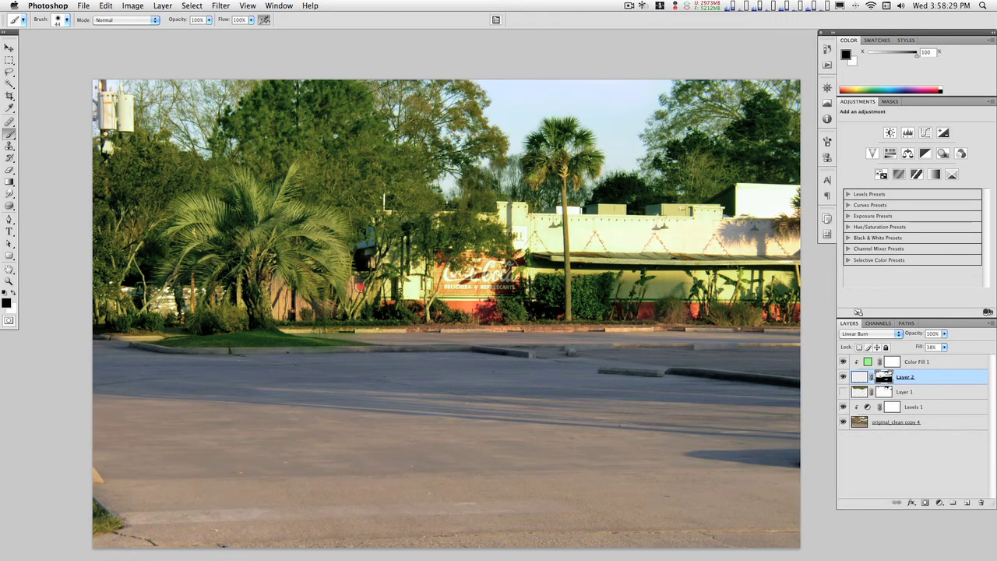
left_click_drag(382, 292, 383, 293)
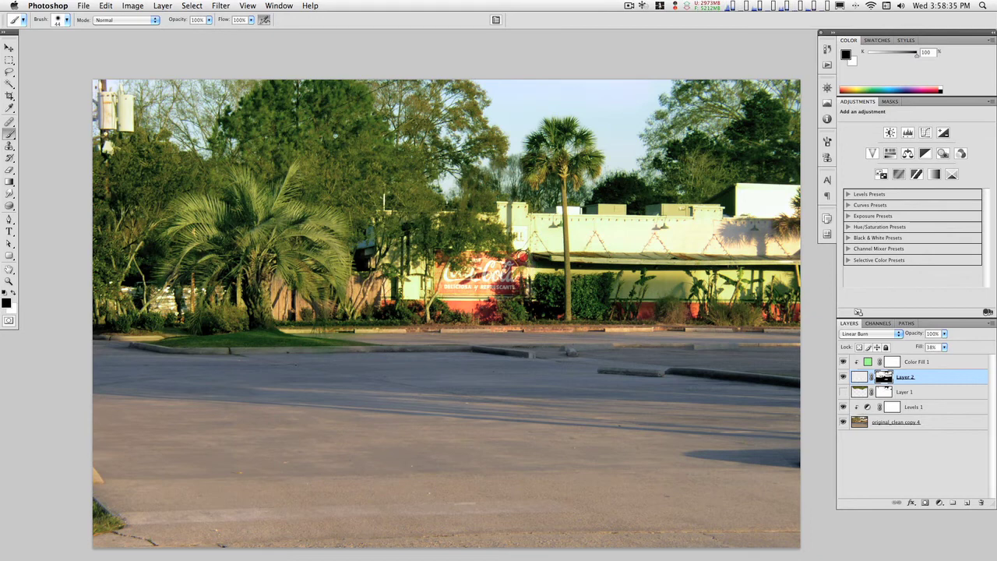
left_click_drag(521, 248, 524, 236)
mouse_move(627, 275)
left_mouse_down()
mouse_move(685, 279)
mouse_move(684, 291)
mouse_move(620, 291)
mouse_move(625, 277)
mouse_move(631, 302)
mouse_move(658, 310)
mouse_move(750, 312)
mouse_move(753, 293)
mouse_move(801, 282)
left_mouse_up()
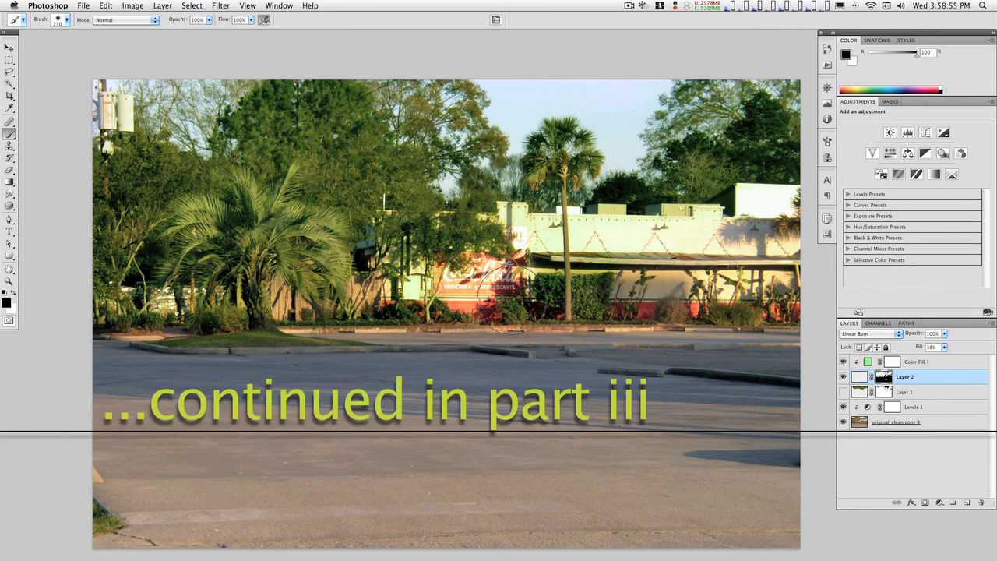
left_click(479, 350, "alt+super")
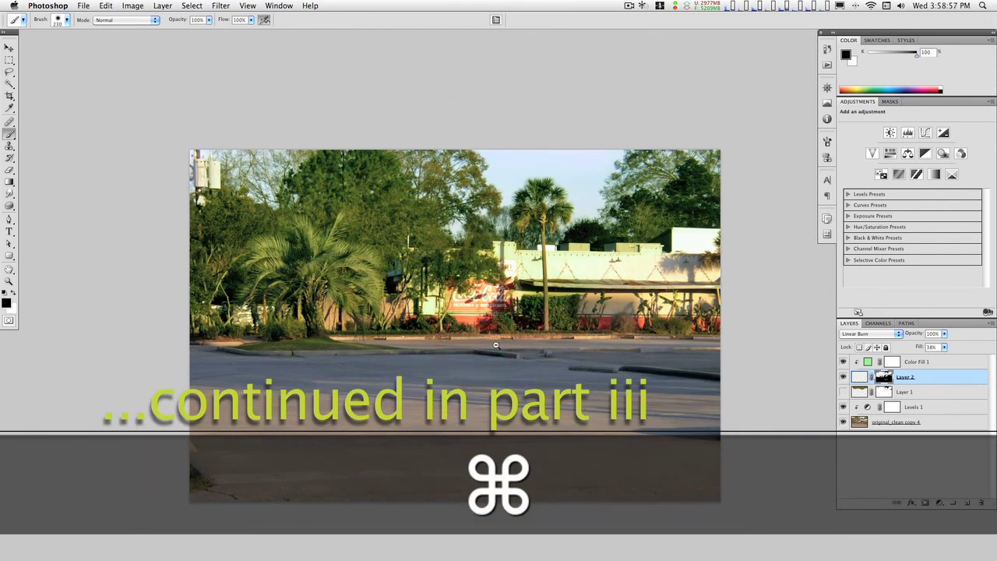